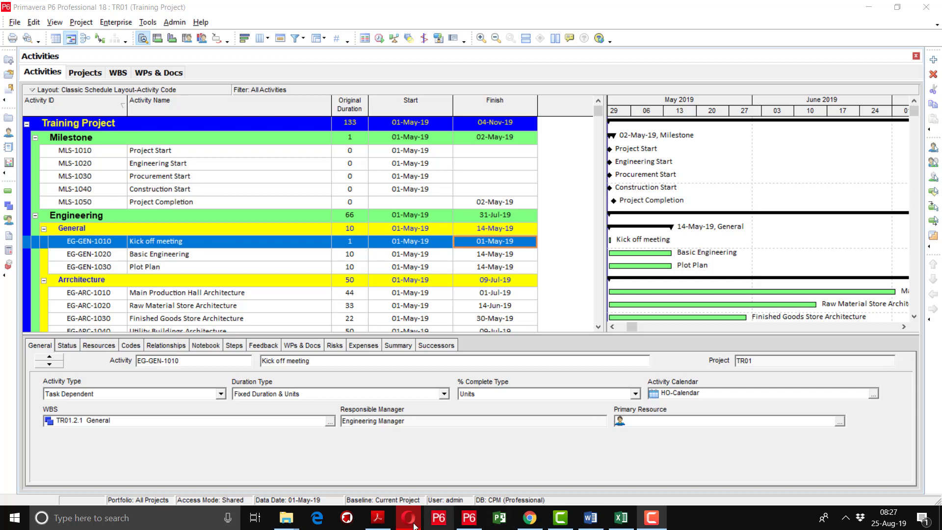
# Step: Switch to the CPM P6 Presentation PDF and read the Basic Terminologies slides from Scheduling (CPM) through Constraints, returning to Critical Path
pyautogui.moveTo(385, 521)
pyautogui.click(386, 481)
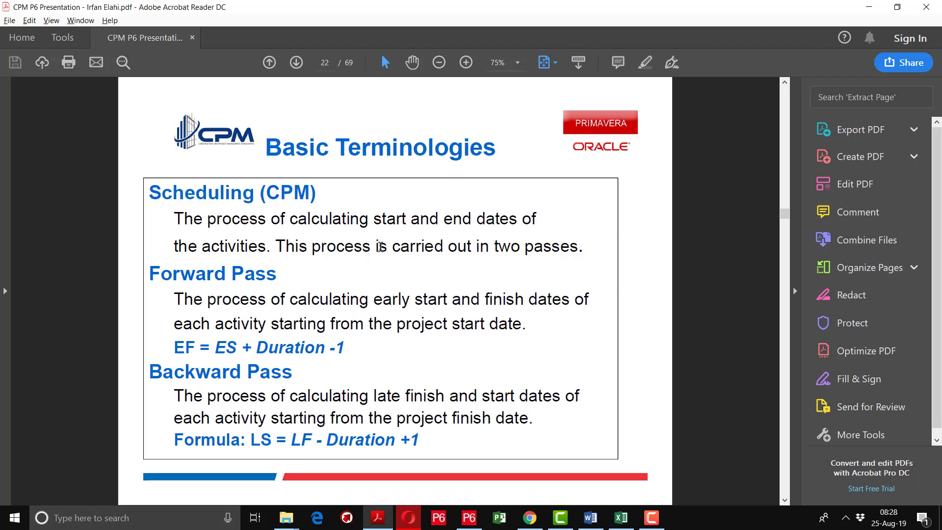
pyautogui.scroll(-1, 380, 246)
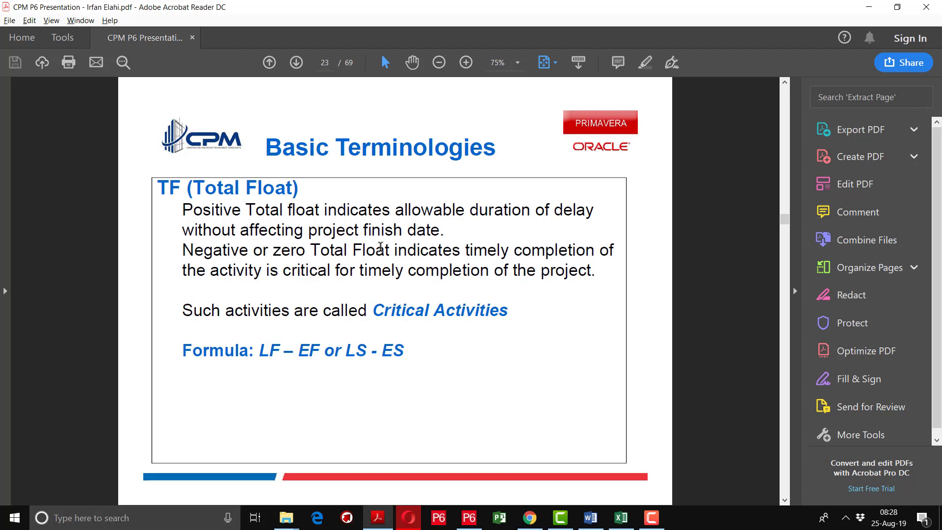
pyautogui.press('Right')
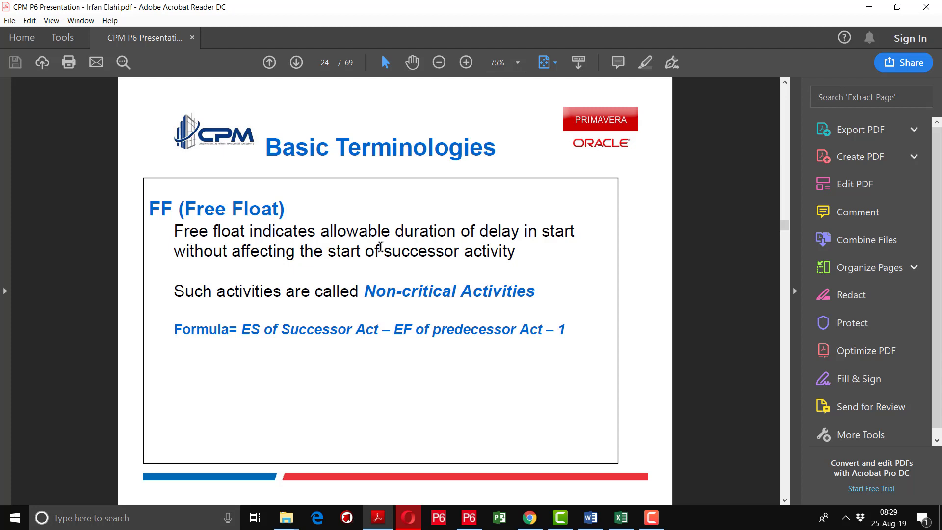
pyautogui.scroll(-1, 381, 246)
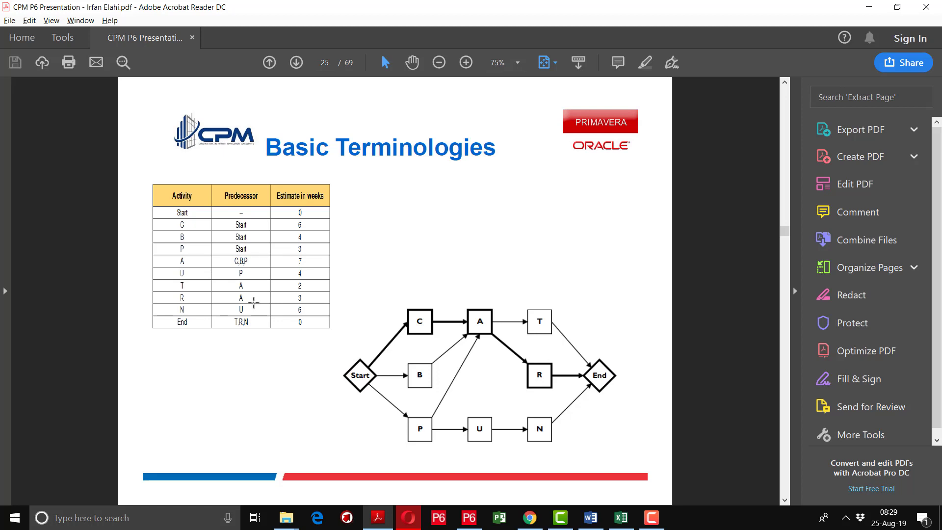
pyautogui.scroll(-1, 254, 303)
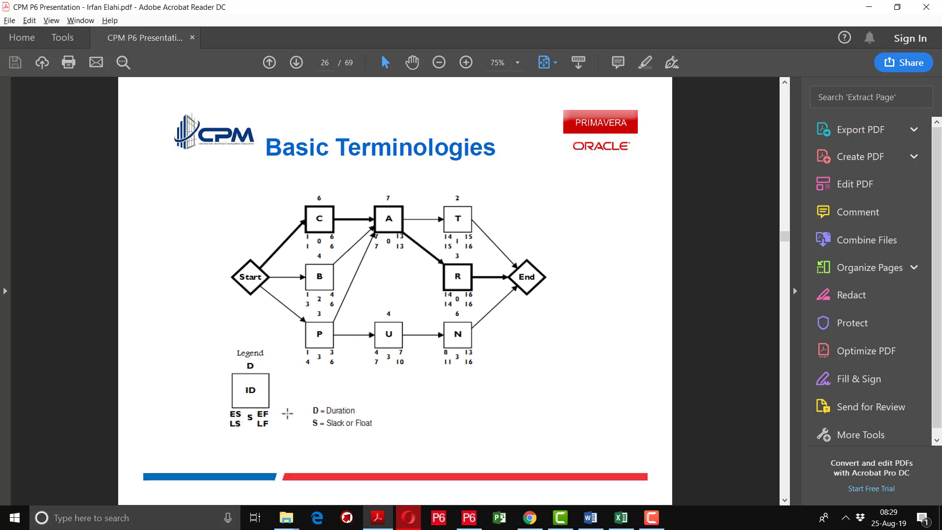
pyautogui.press('Right')
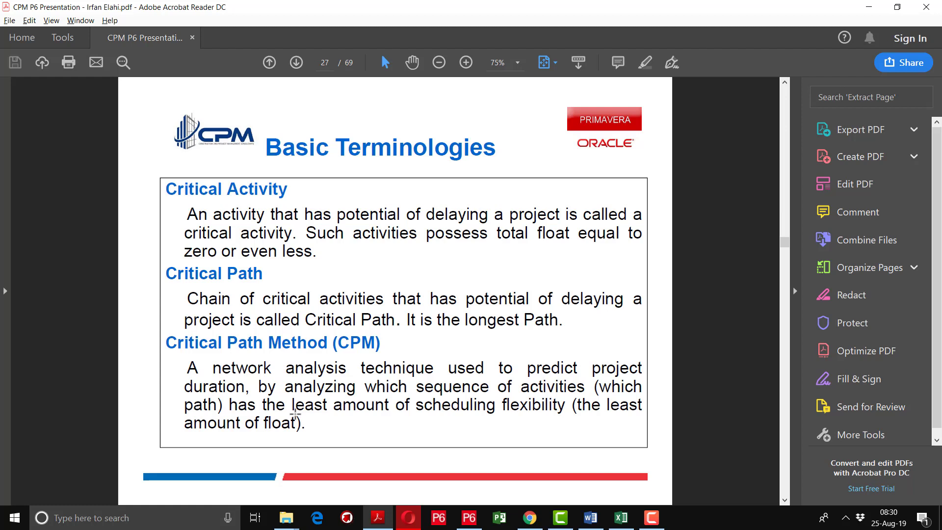
pyautogui.press('Right')
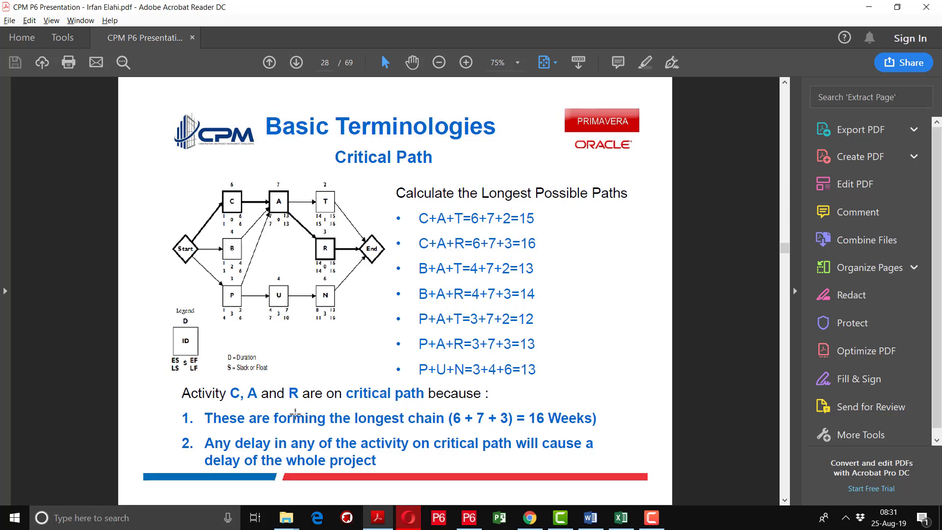
pyautogui.press('Right')
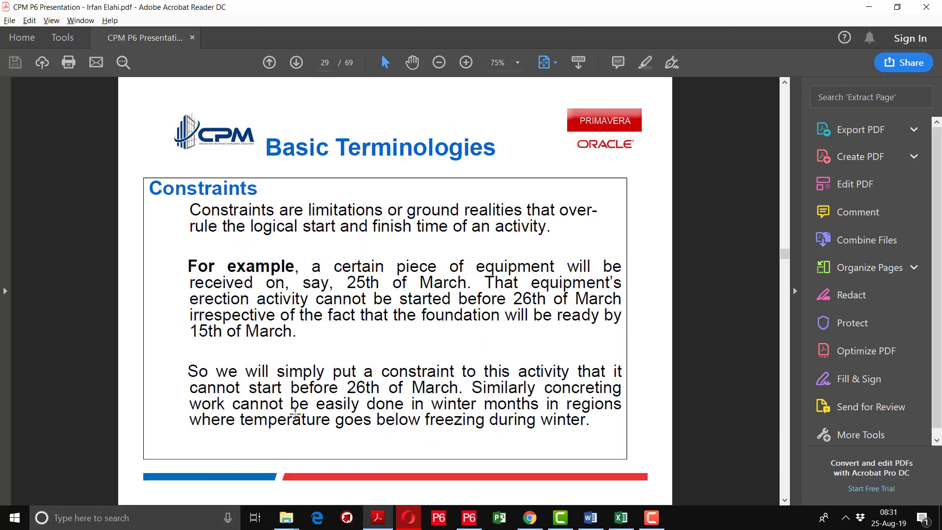
pyautogui.press('Right')
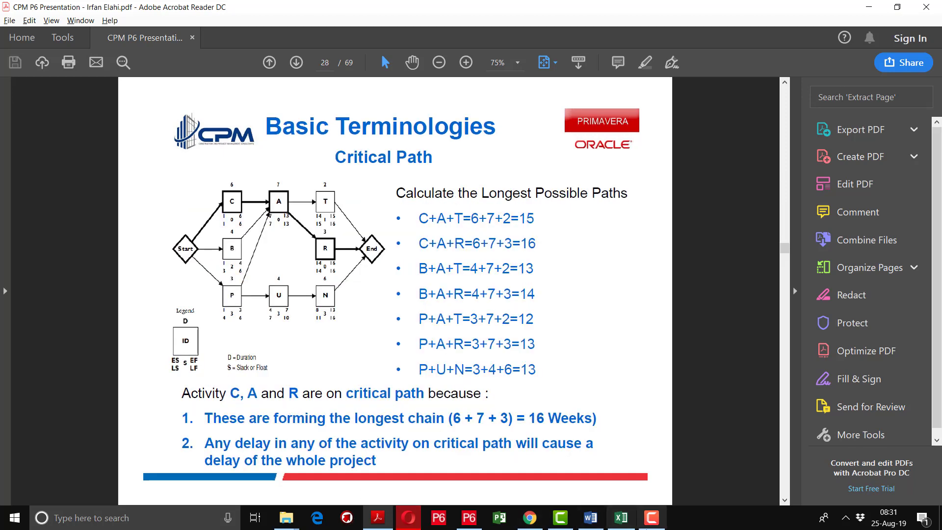
# Step: Switch to Primavera P6 and schedule the Training Project with the current data date of 01-May-19
pyautogui.click(469, 518)
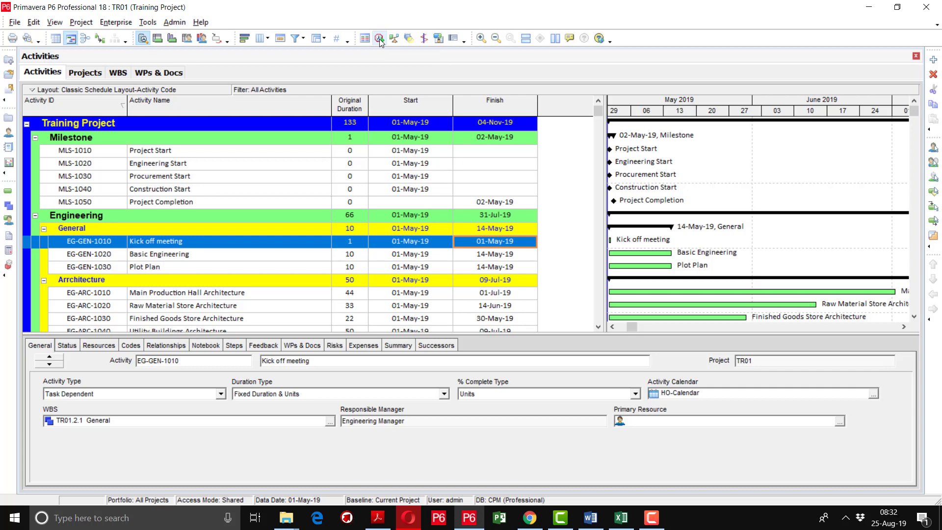
pyautogui.click(379, 39)
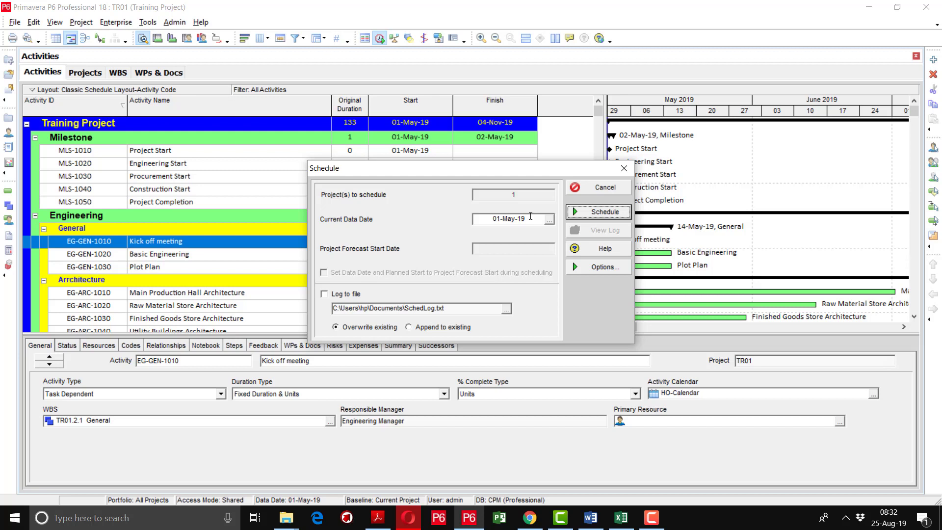
pyautogui.click(604, 212)
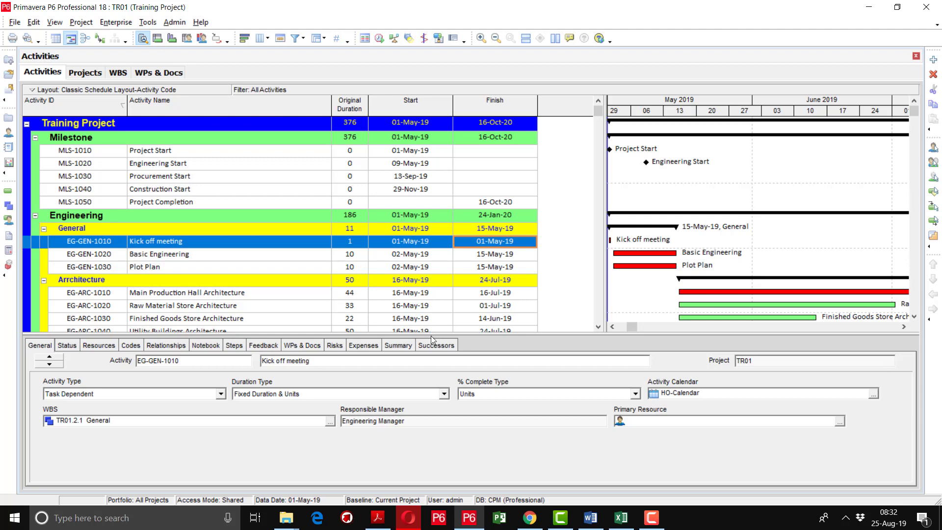
# Step: Enlarge the activity table area and set the Gantt chart timescale's date interval to Year/Month
pyautogui.moveTo(433, 338); pyautogui.dragTo(432, 393)
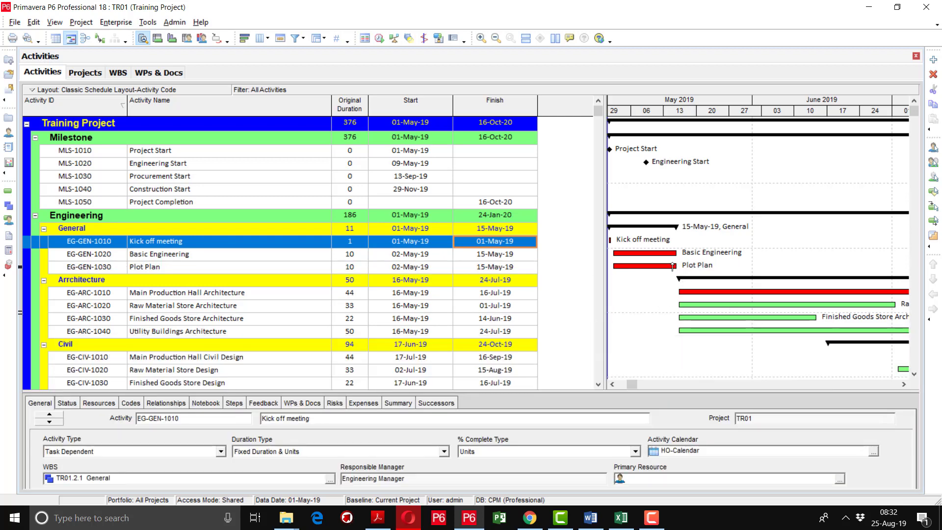
pyautogui.rightClick(749, 111)
pyautogui.click(775, 161)
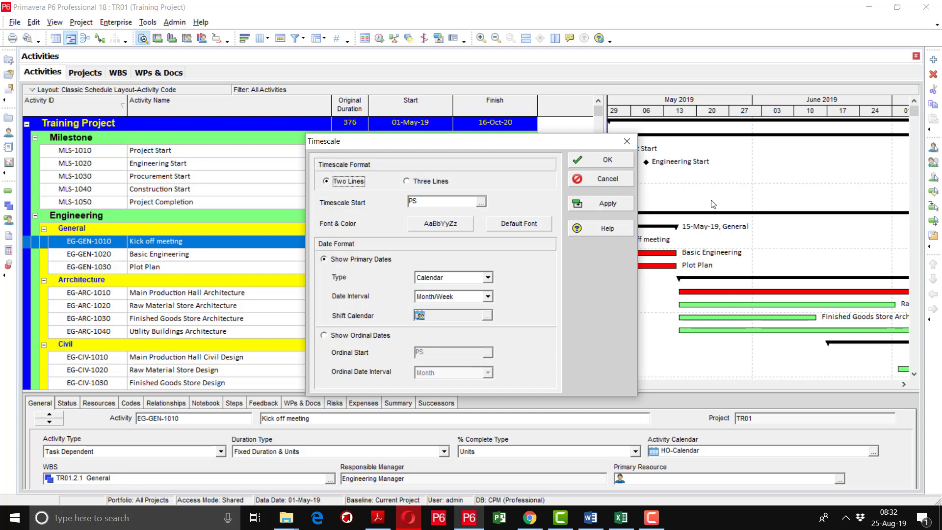
pyautogui.click(483, 295)
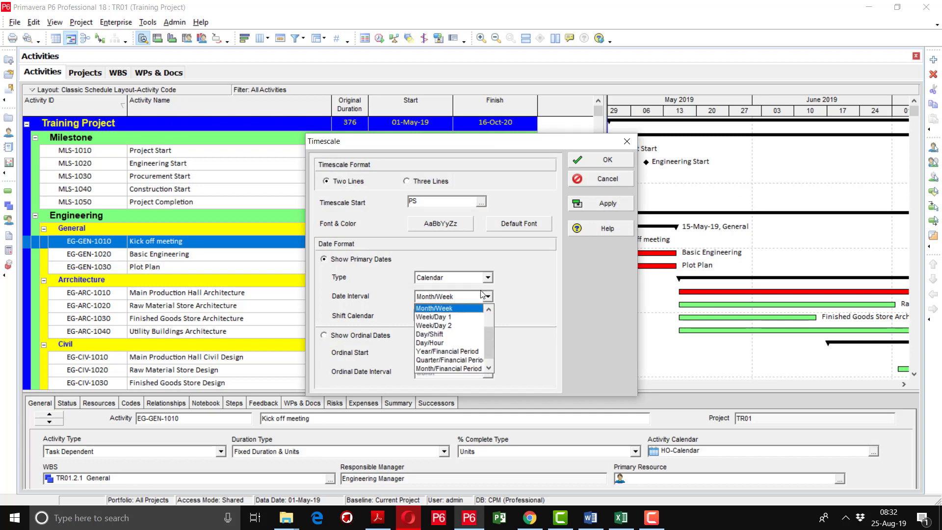
pyautogui.click(488, 308)
pyautogui.click(487, 308)
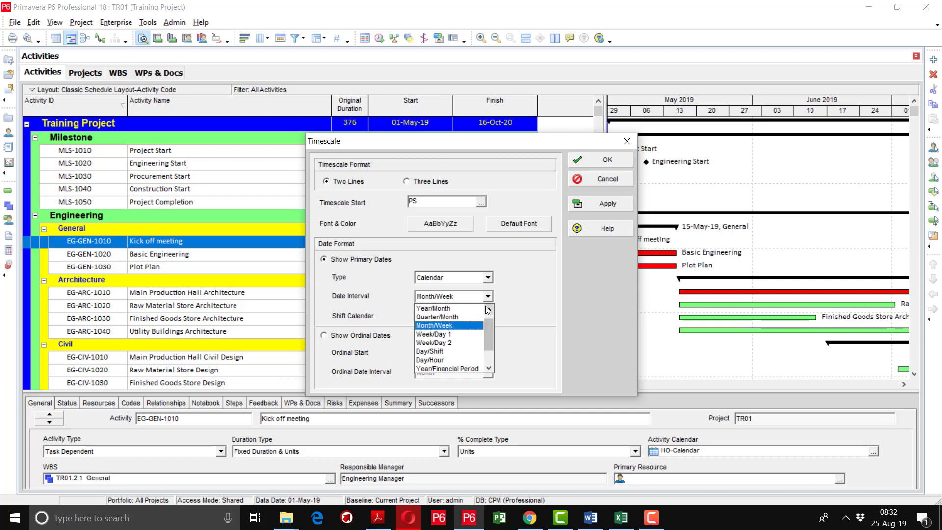
pyautogui.click(452, 308)
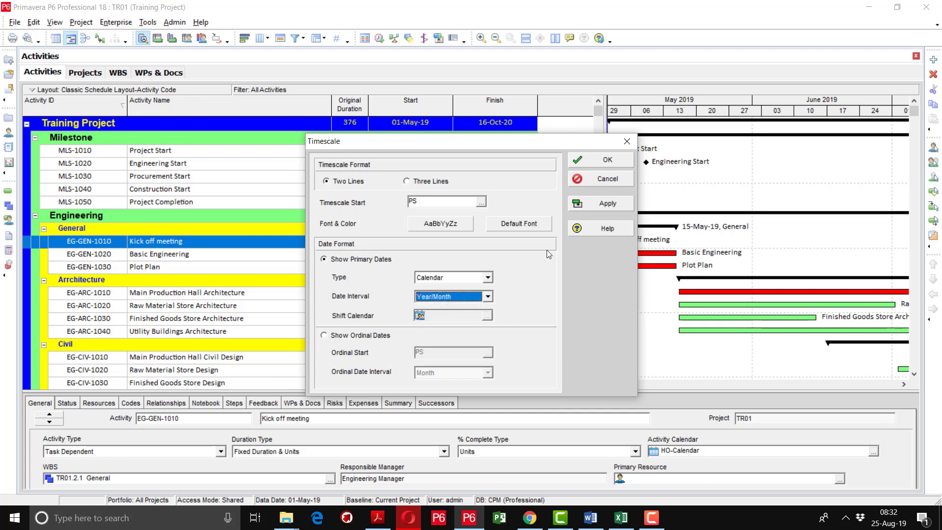
pyautogui.click(596, 208)
pyautogui.click(590, 164)
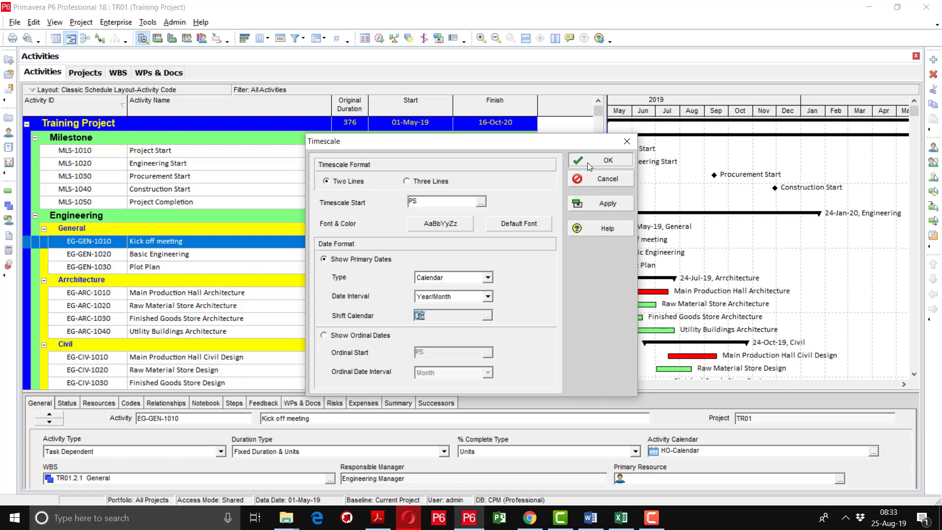
# Step: Widen the Gantt chart area and compress its timescale so the project's full duration through October 2020 fits
pyautogui.moveTo(607, 310); pyautogui.dragTo(464, 295)
pyautogui.moveTo(612, 384); pyautogui.dragTo(604, 384)
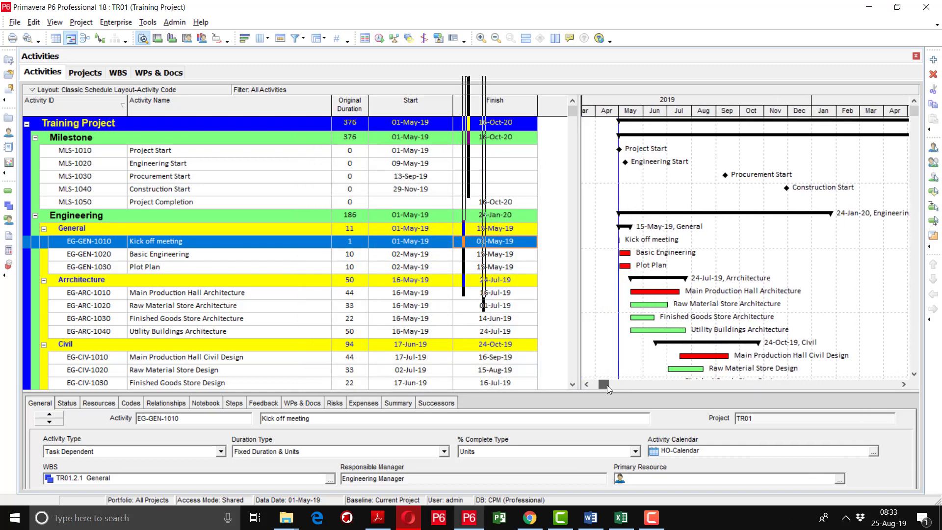
pyautogui.moveTo(747, 109); pyautogui.dragTo(669, 129)
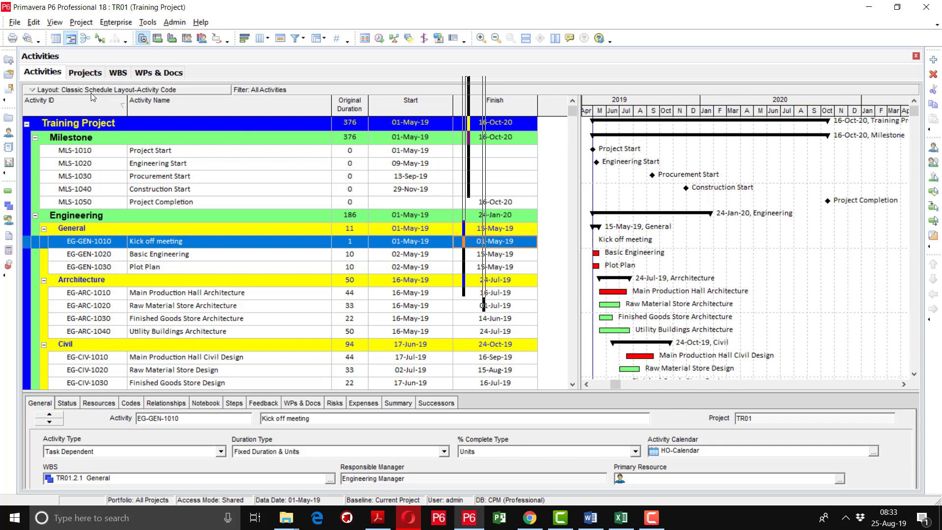
# Step: Collapse all activity groups and expand Training Project to view only its main phases
pyautogui.rightClick(74, 124)
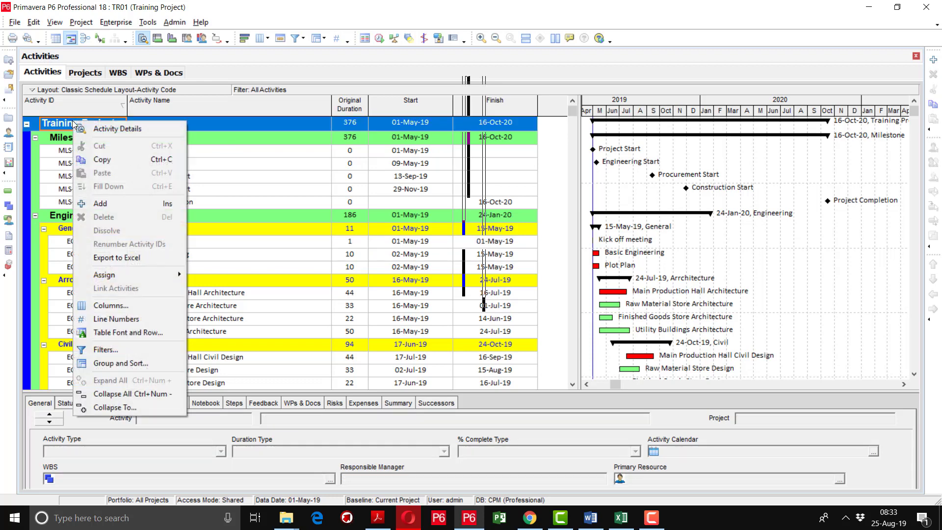
pyautogui.click(109, 393)
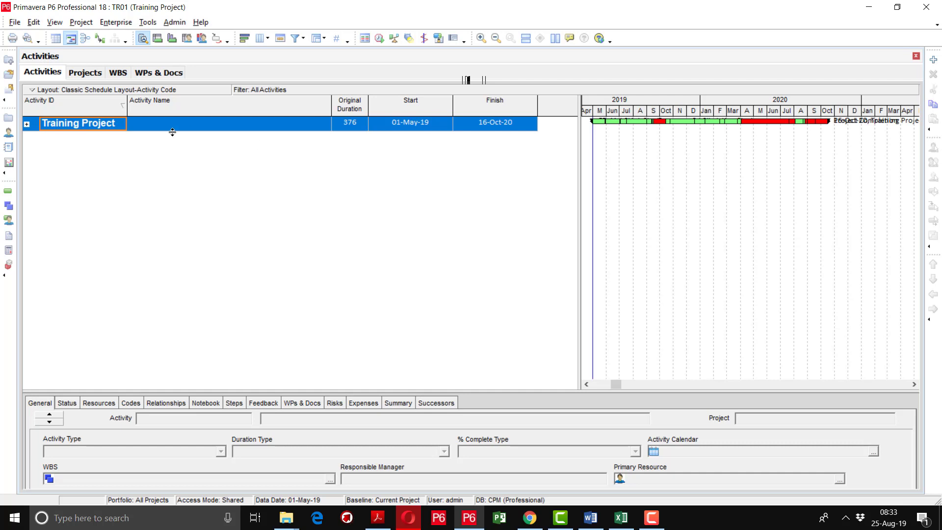
pyautogui.click(27, 125)
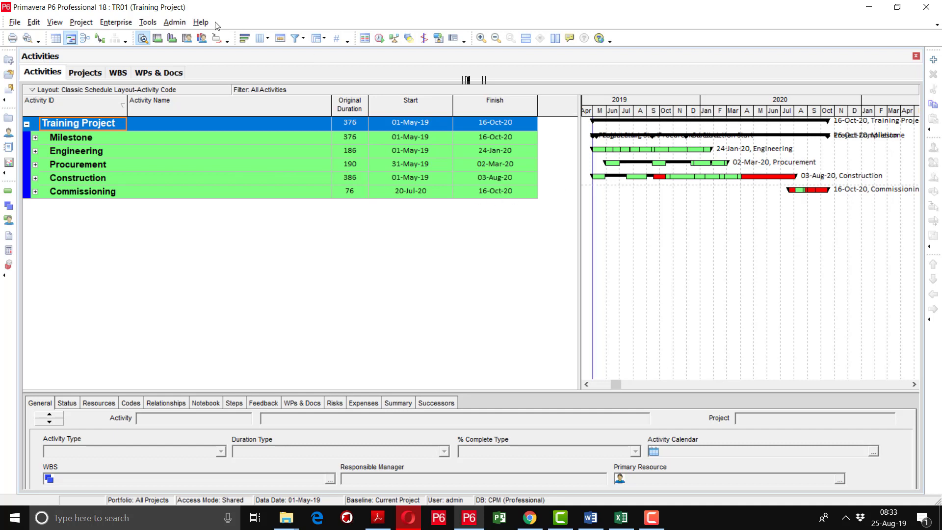
# Step: Expand the Engineering, Procurement and Construction phases to examine their breakdown and dates, collapsing Procurement after viewing it
pyautogui.click(35, 152)
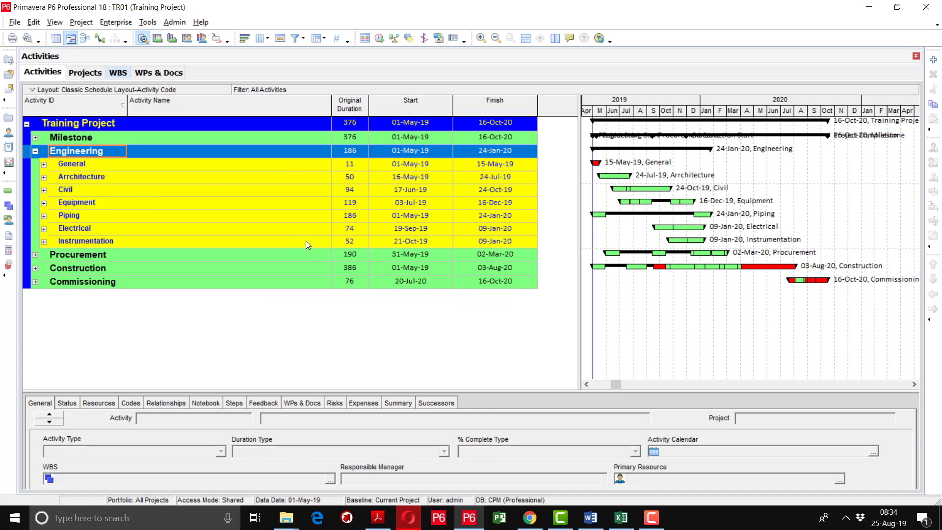
pyautogui.click(35, 256)
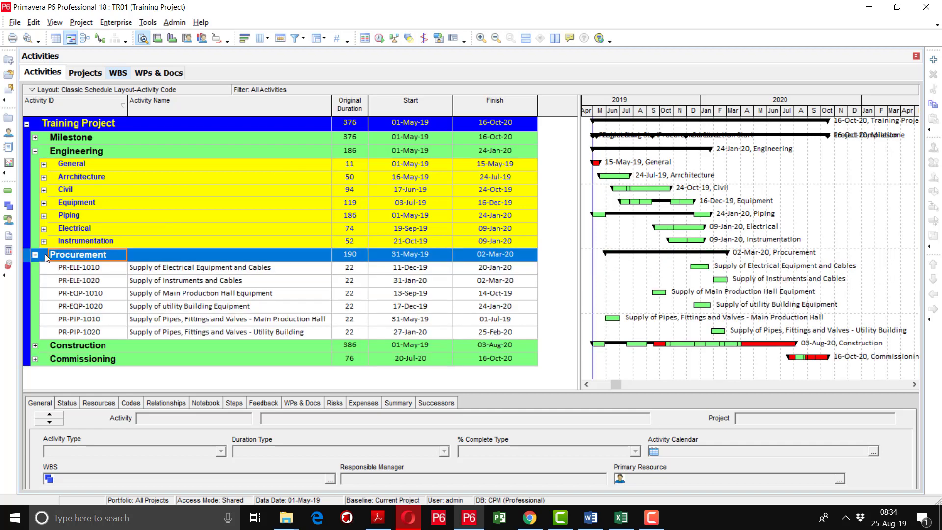
pyautogui.click(36, 255)
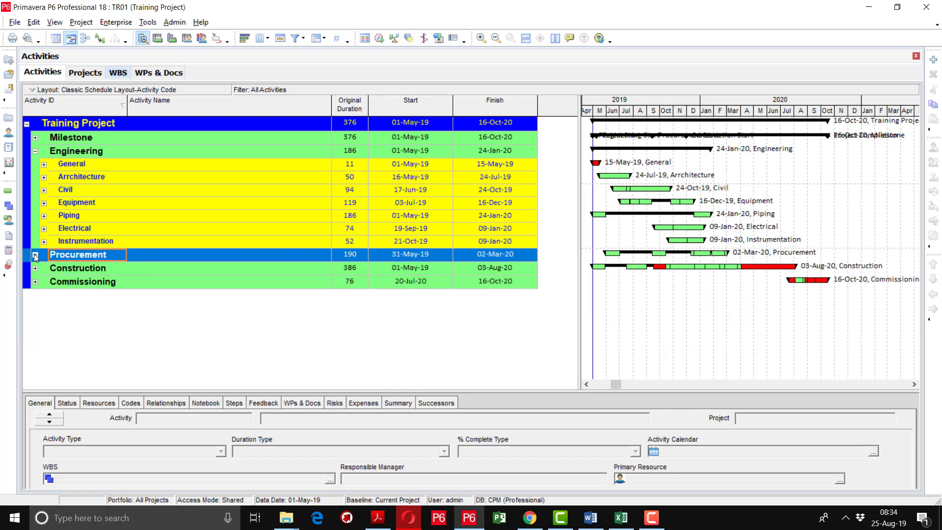
pyautogui.click(35, 255)
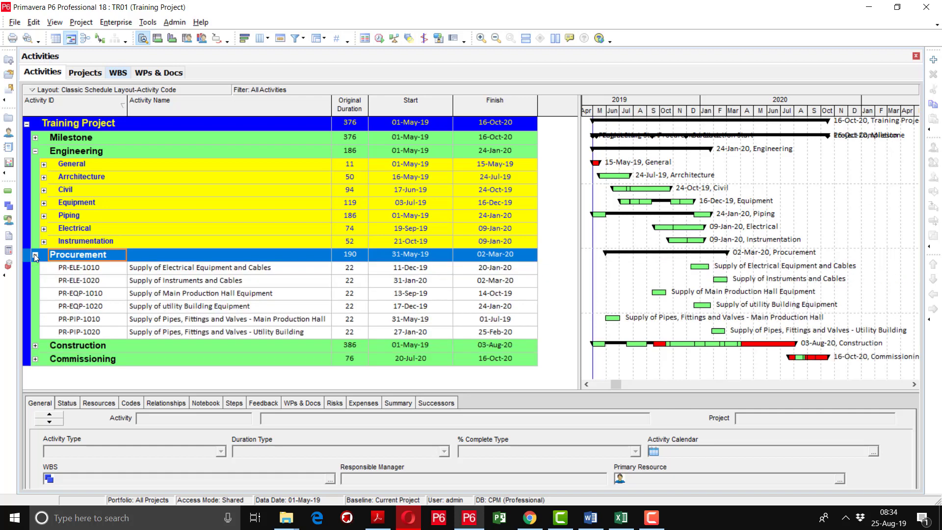
pyautogui.click(36, 255)
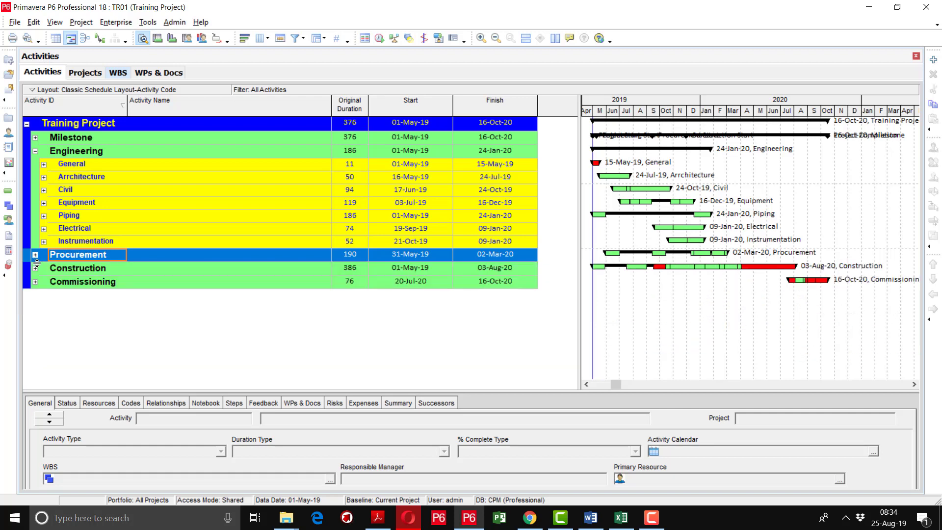
pyautogui.click(35, 269)
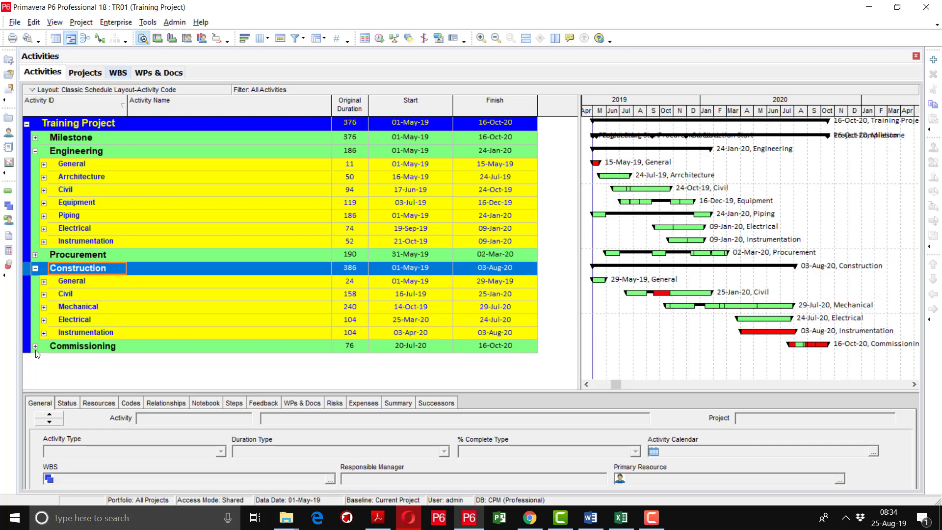
# Step: Expand all groups of the Training Project and stretch the Gantt chart timescale to show the months wider
pyautogui.click(86, 127)
pyautogui.rightClick(86, 126)
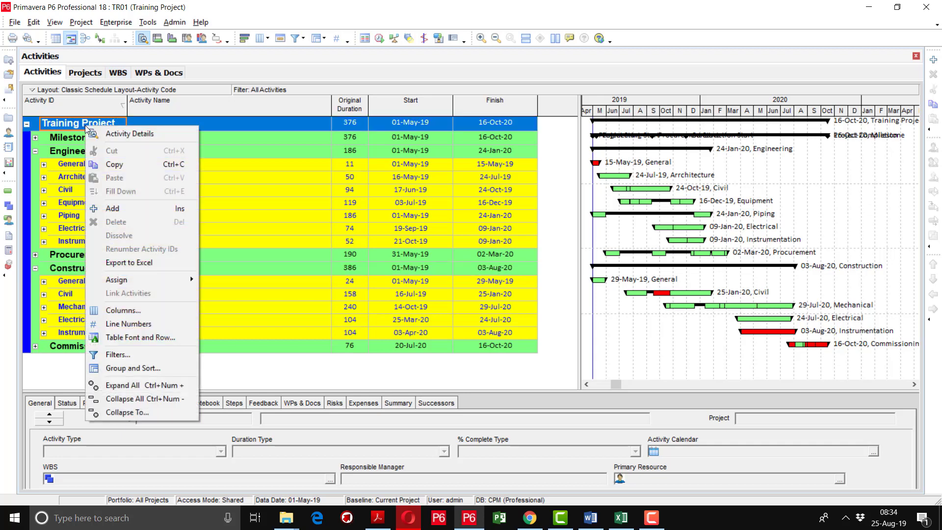
pyautogui.click(140, 387)
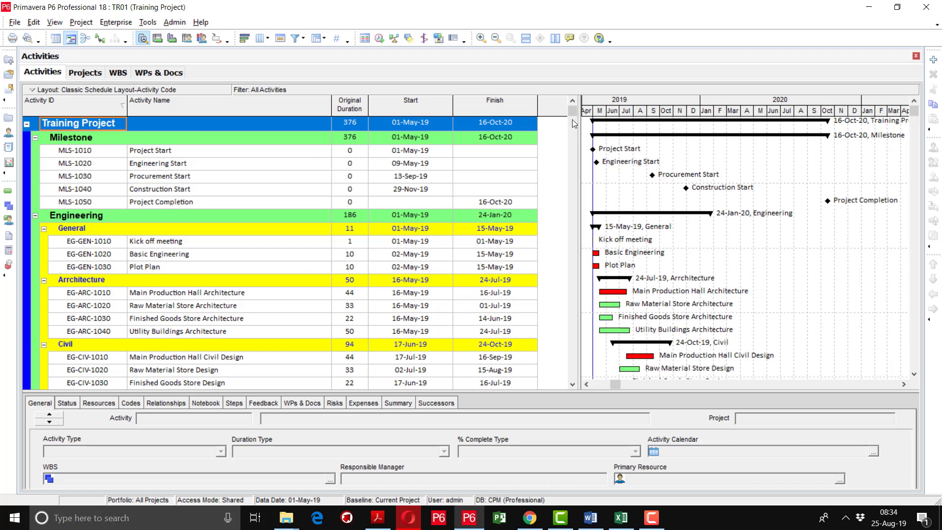
pyautogui.moveTo(572, 113)
pyautogui.mouseDown()
pyautogui.moveTo(583, 257)
pyautogui.moveTo(577, 384)
pyautogui.moveTo(581, 267)
pyautogui.moveTo(566, 103)
pyautogui.mouseUp()
pyautogui.moveTo(660, 107); pyautogui.dragTo(770, 120)
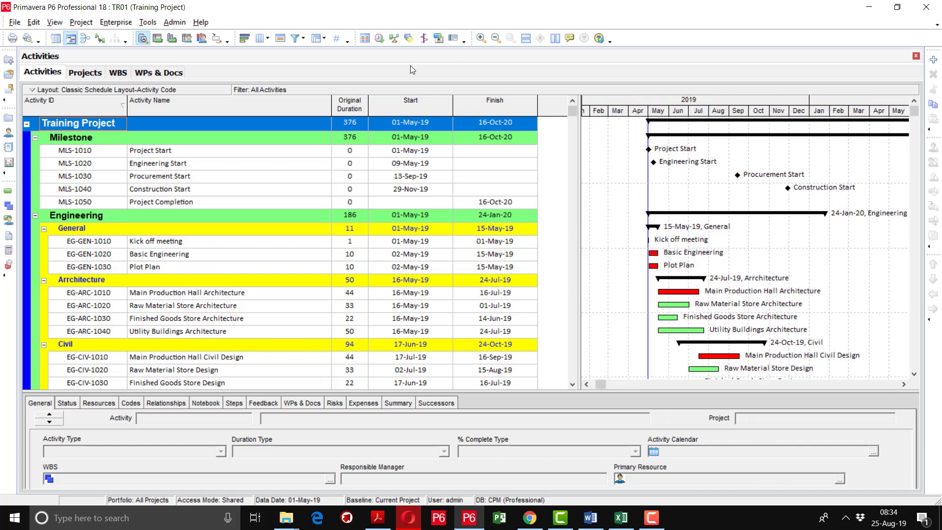
# Step: Show the relationship lines between activities on the Gantt chart and hide them again
pyautogui.click(101, 39)
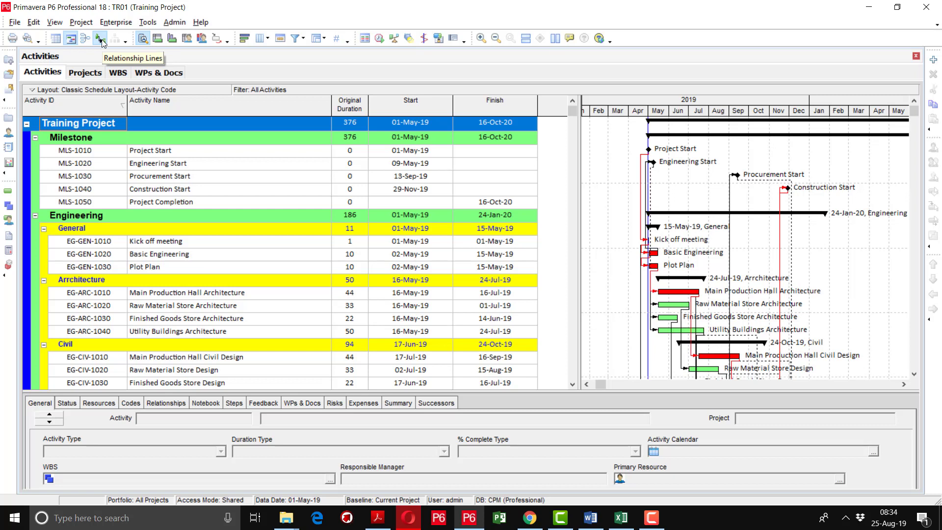
pyautogui.click(102, 39)
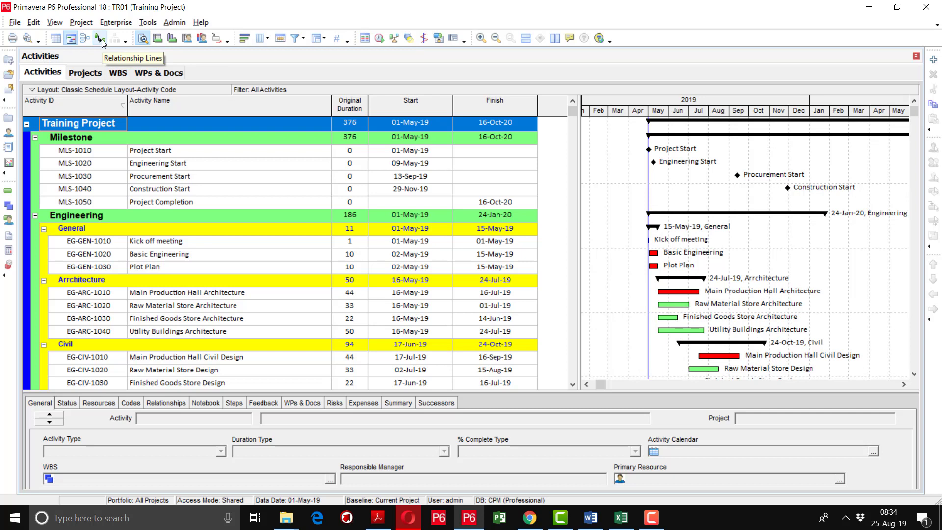
# Step: Enable automatic scheduling when a change affects dates in the schedule options, review the advanced options, and turn on logging to file
pyautogui.click(379, 39)
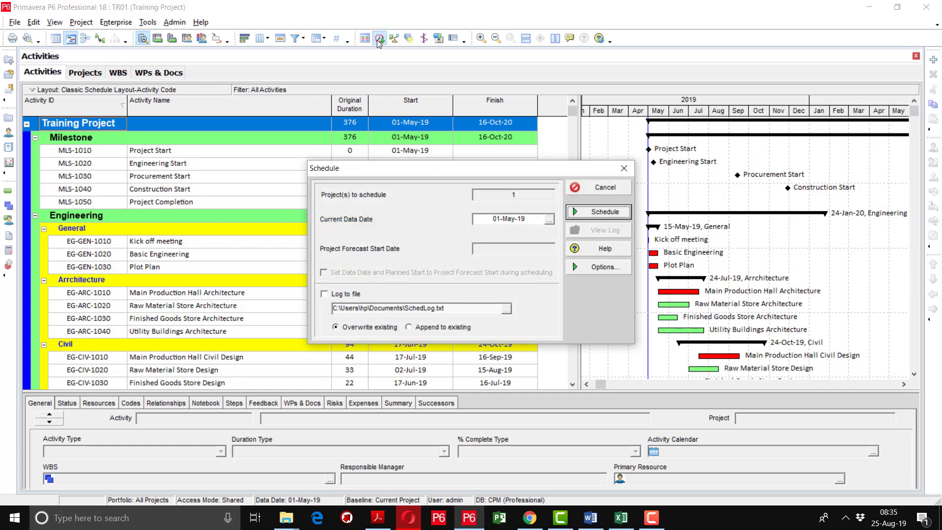
pyautogui.click(586, 267)
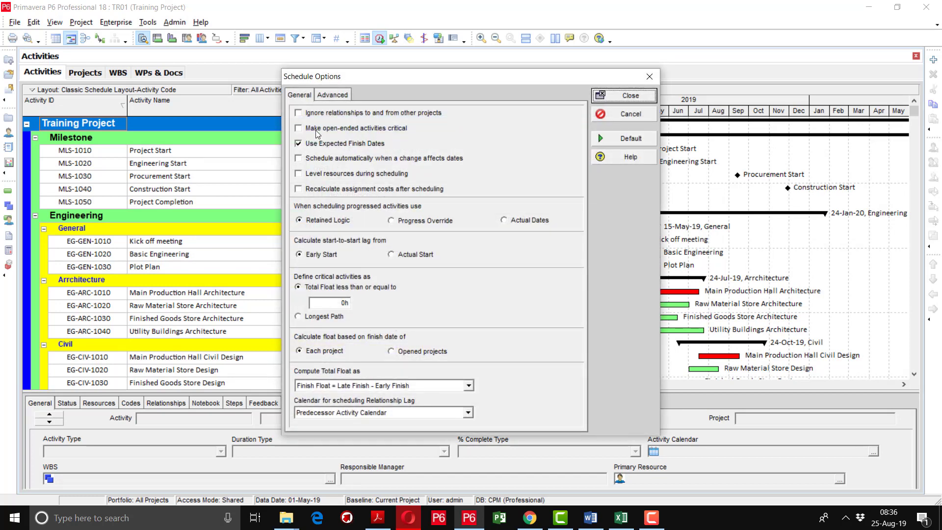
pyautogui.click(309, 162)
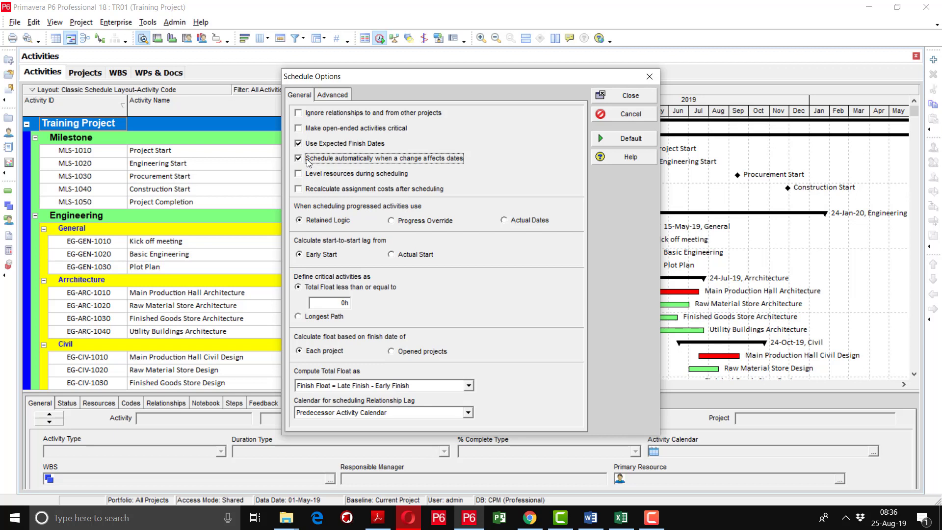
pyautogui.click(333, 95)
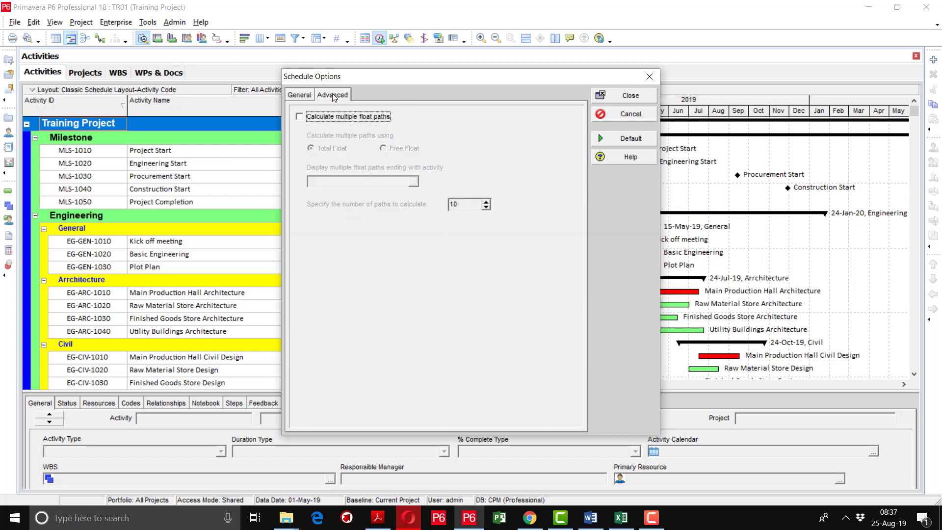
pyautogui.click(300, 96)
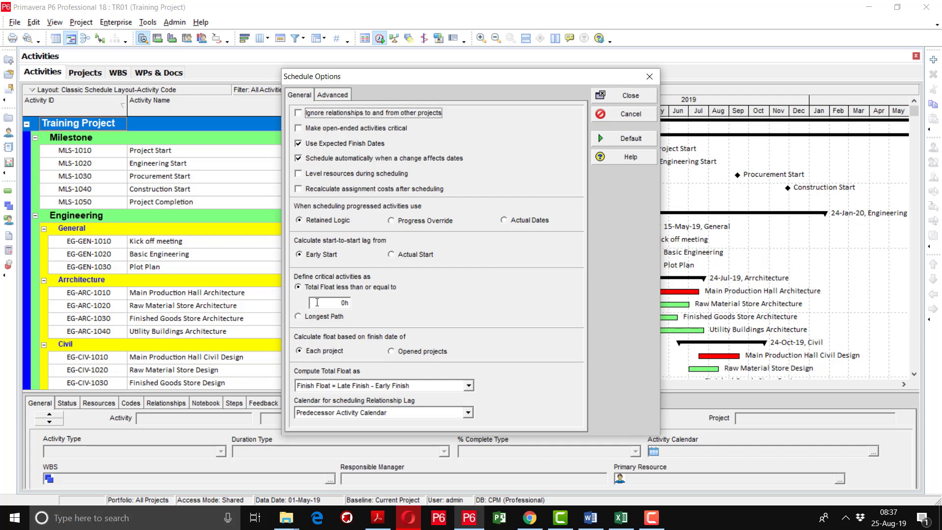
pyautogui.click(629, 98)
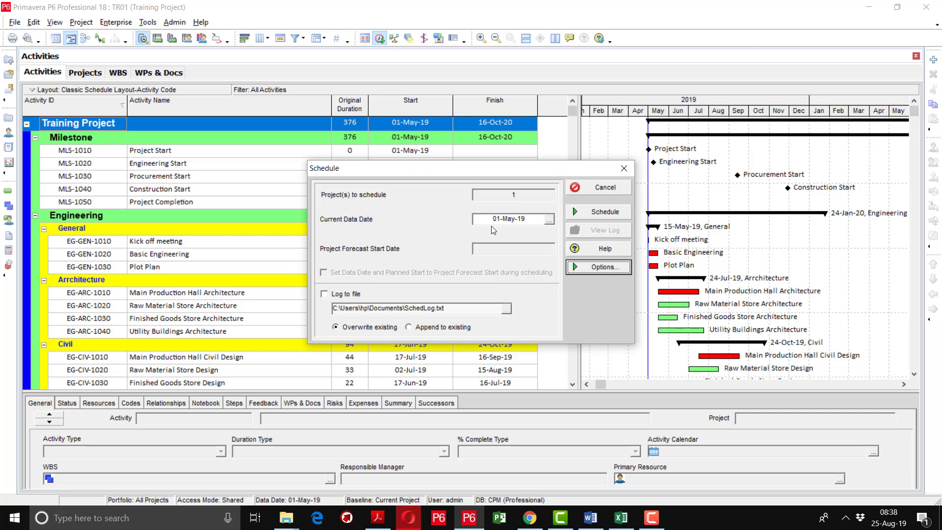
pyautogui.click(331, 296)
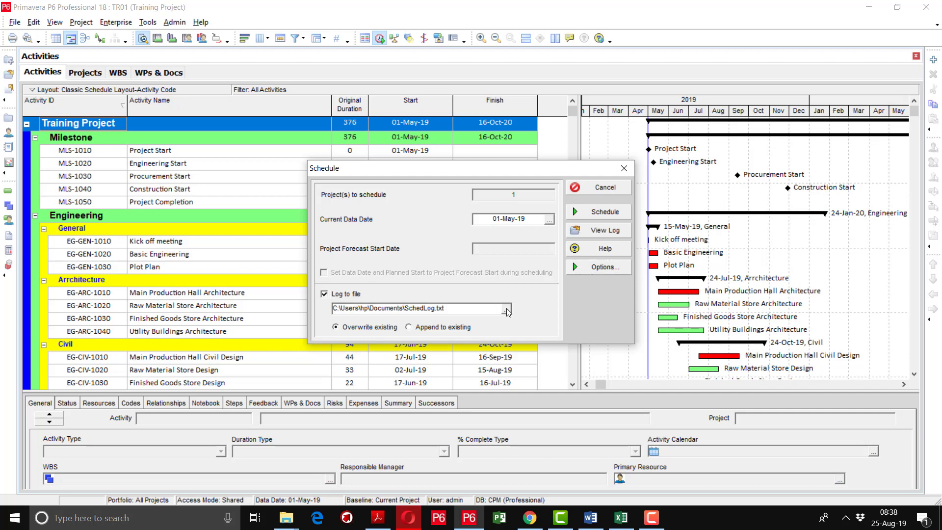
pyautogui.click(506, 310)
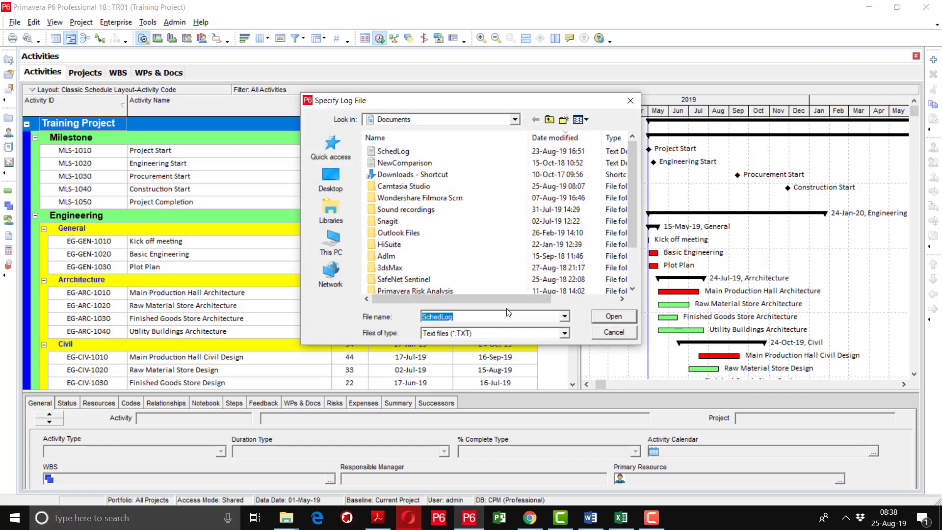
pyautogui.click(331, 179)
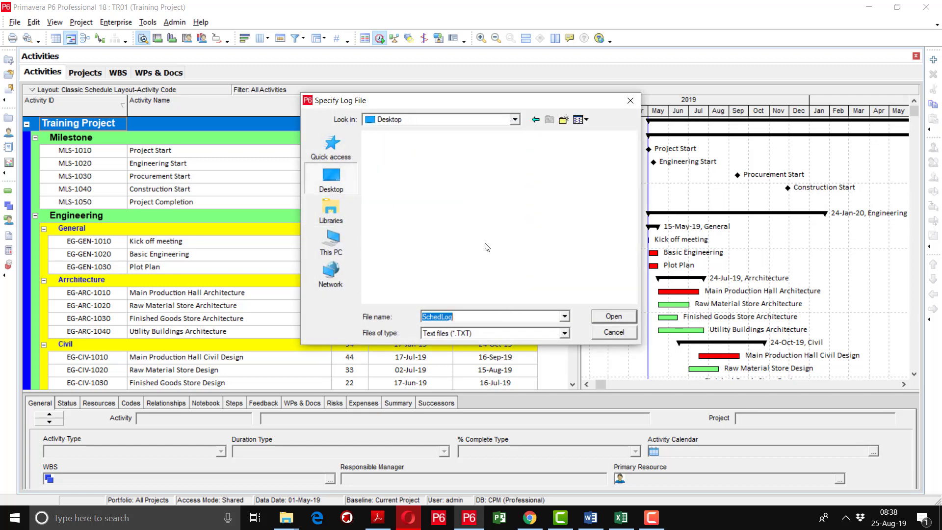
pyautogui.click(613, 317)
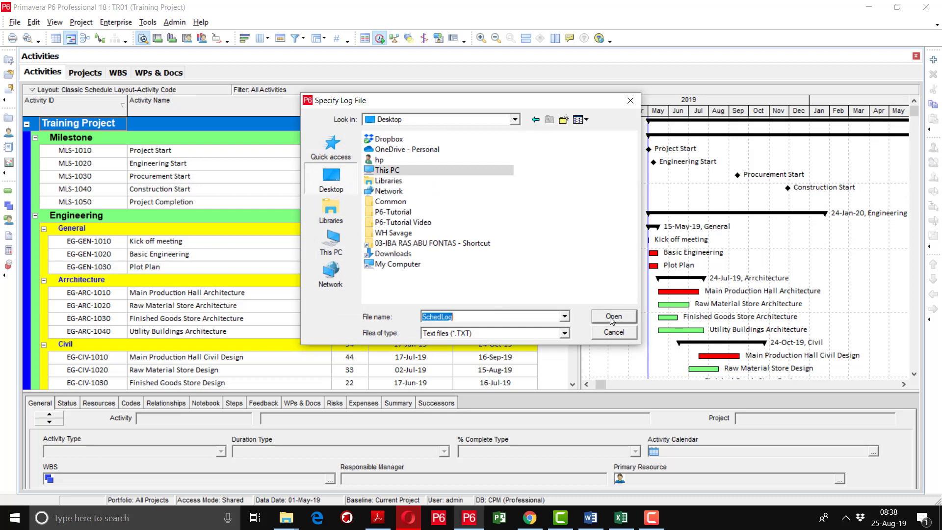
pyautogui.click(612, 319)
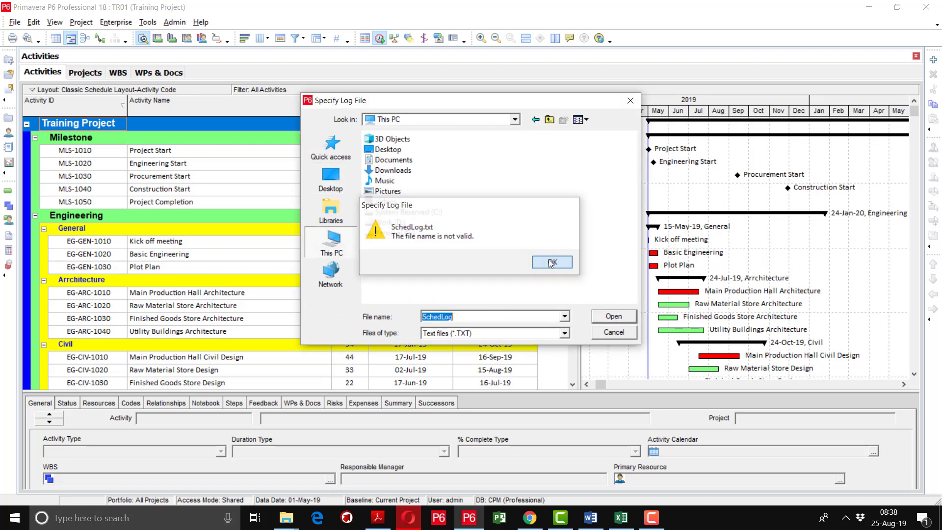
pyautogui.click(550, 262)
pyautogui.click(600, 333)
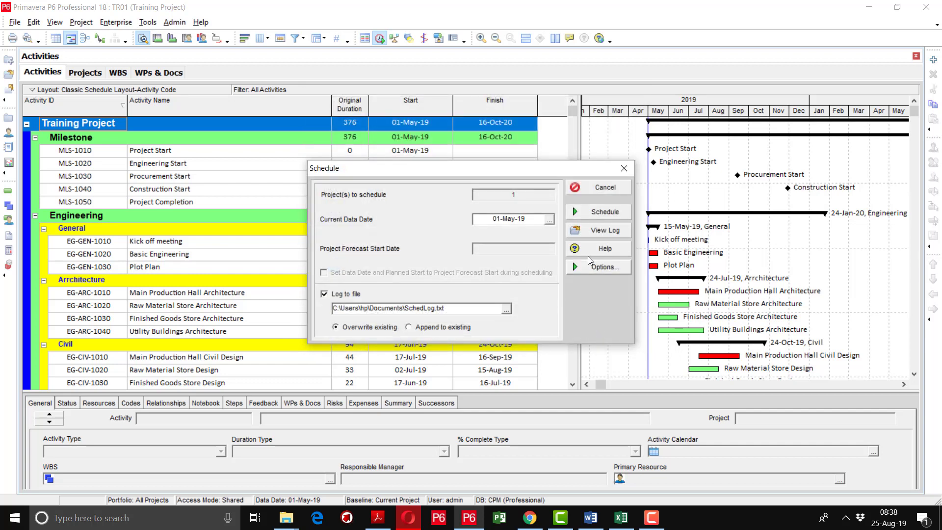
# Step: Schedule the project with the current data date of 01-May-19 and open the schedule log in a maximized window
pyautogui.click(593, 211)
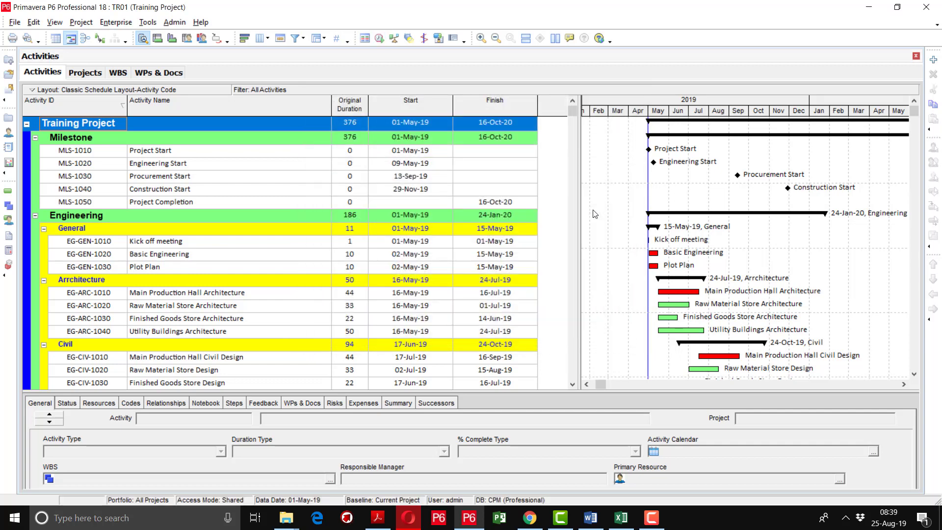
pyautogui.click(385, 41)
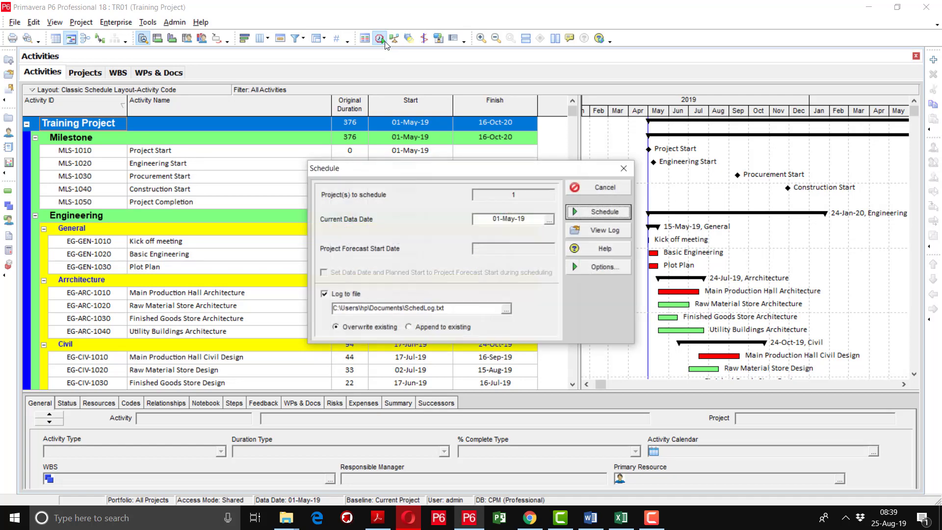
pyautogui.click(582, 231)
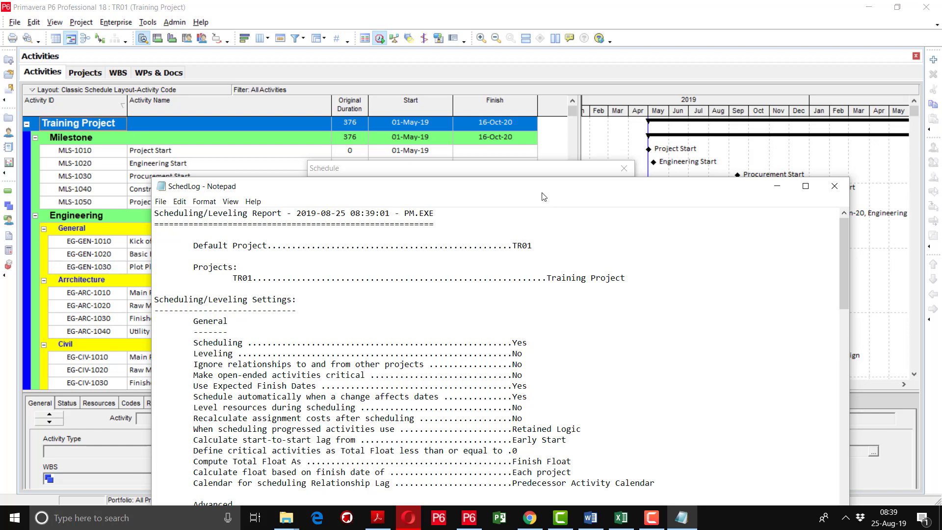
pyautogui.click(806, 186)
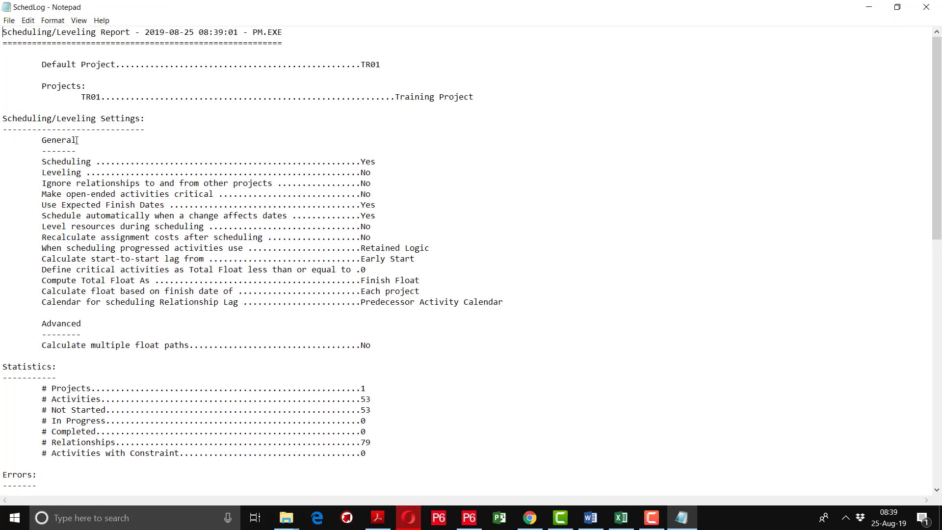
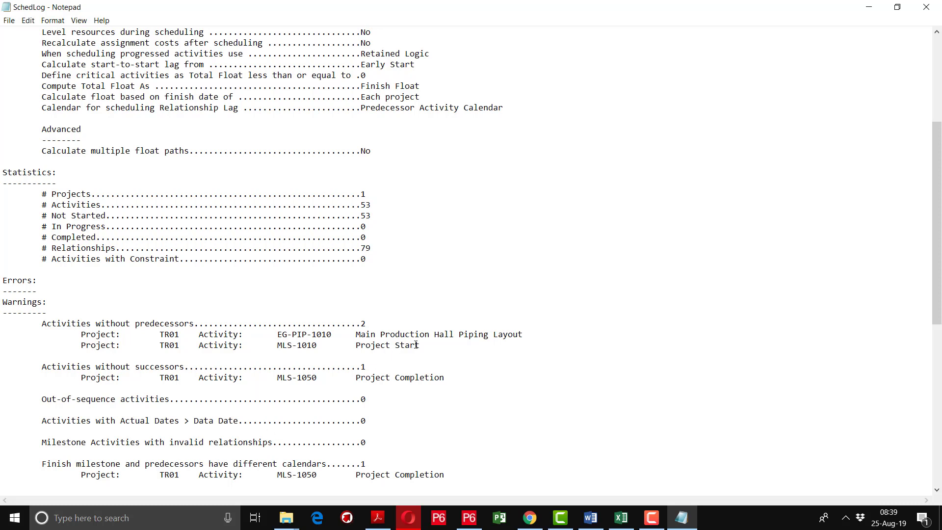
# Step: Examine the schedule log for activities without predecessors or successors, the scheduling results and the list of critical activities
pyautogui.moveTo(420, 345); pyautogui.dragTo(361, 346)
pyautogui.moveTo(449, 378); pyautogui.dragTo(355, 379)
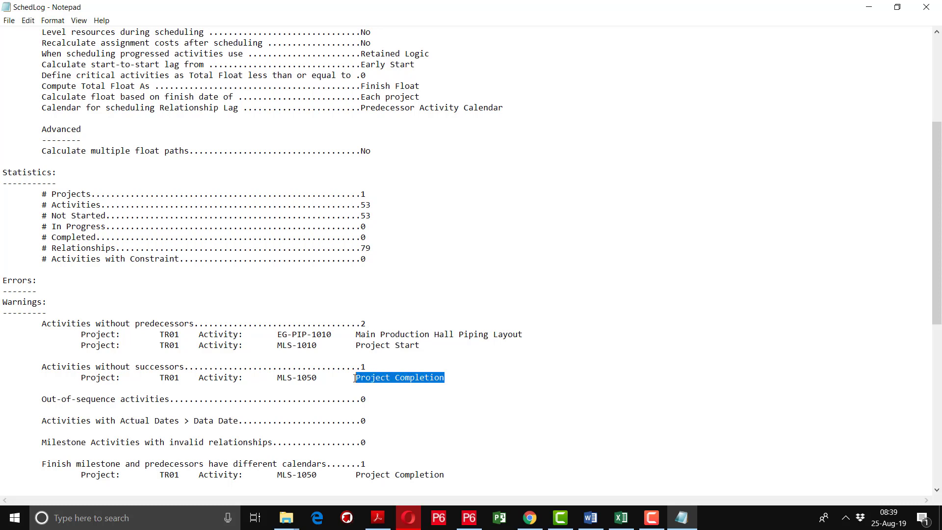
pyautogui.moveTo(528, 334); pyautogui.dragTo(356, 334)
pyautogui.press('Delete')
pyautogui.hotkey('ctrl', 'z')
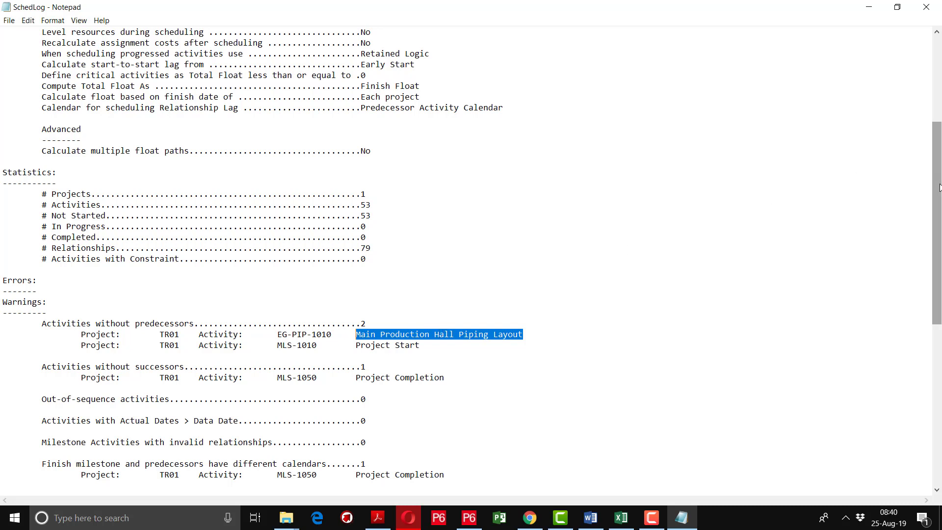
pyautogui.moveTo(938, 189); pyautogui.dragTo(933, 338)
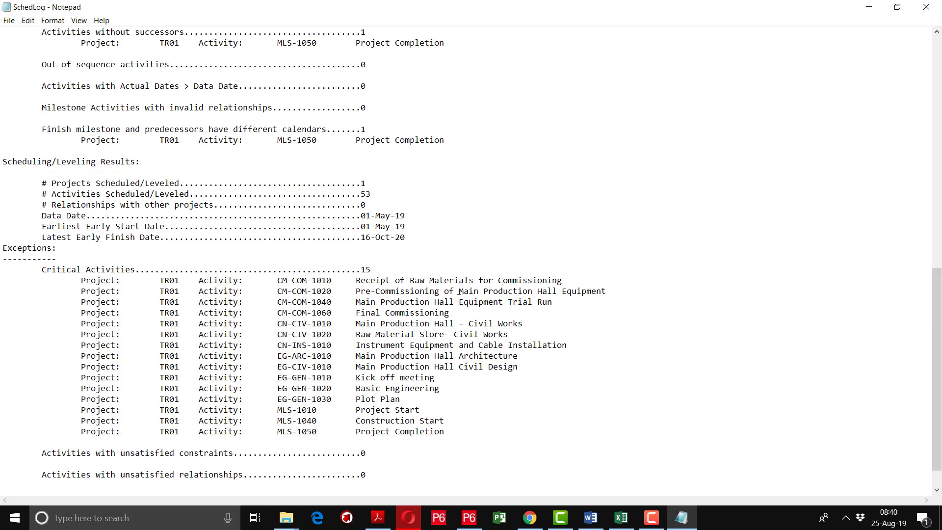
pyautogui.moveTo(940, 336); pyautogui.dragTo(930, 168)
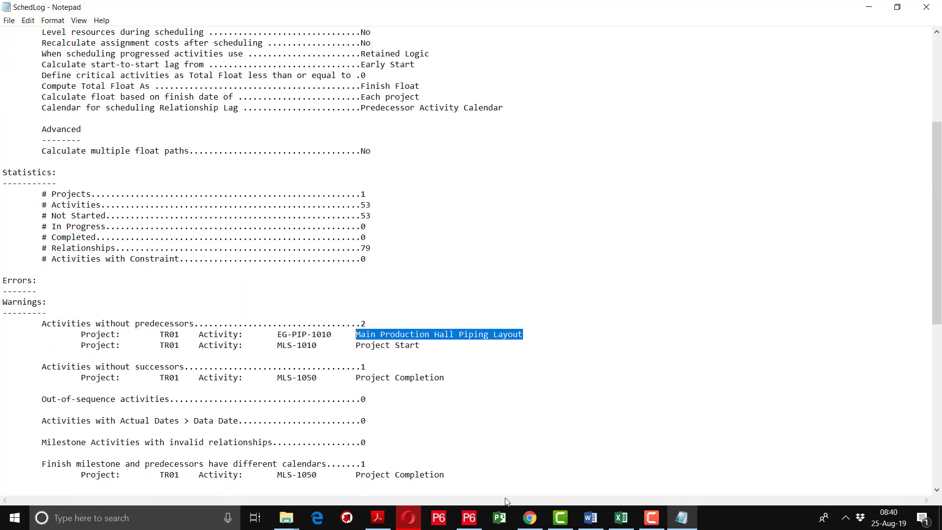
# Step: Switch back to Primavera P6 and show the predecessors and successors of EG-PIP-1010 Main Production Hall Piping Layout in an enlarged details area
pyautogui.hotkey('alt', 'Tab')
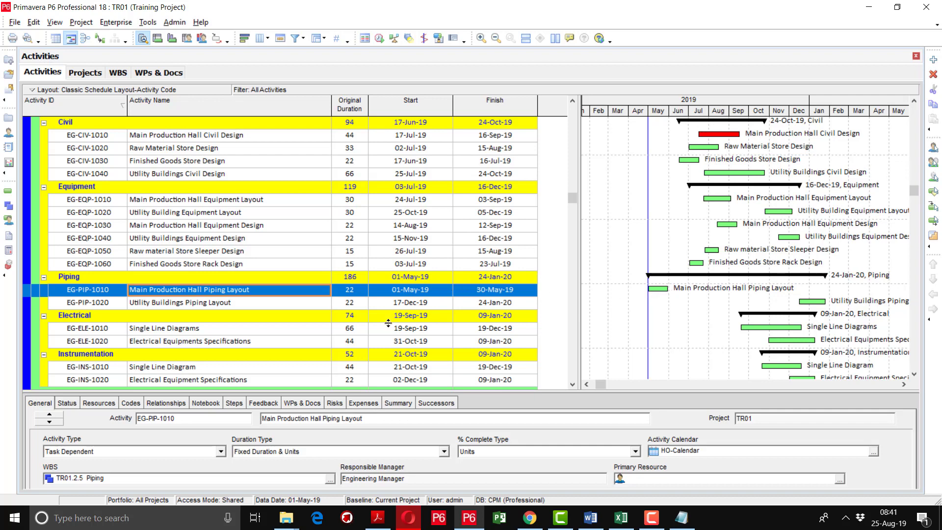
pyautogui.click(157, 404)
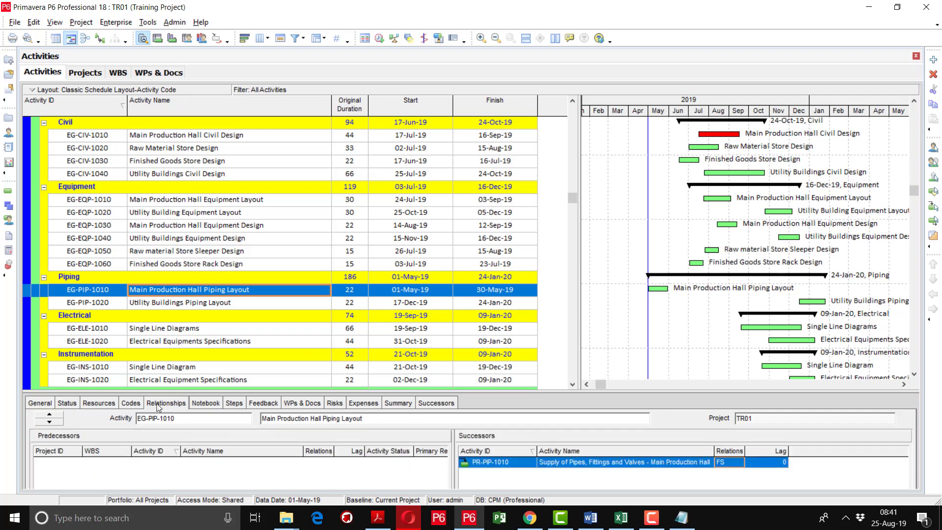
pyautogui.moveTo(297, 392); pyautogui.dragTo(301, 345)
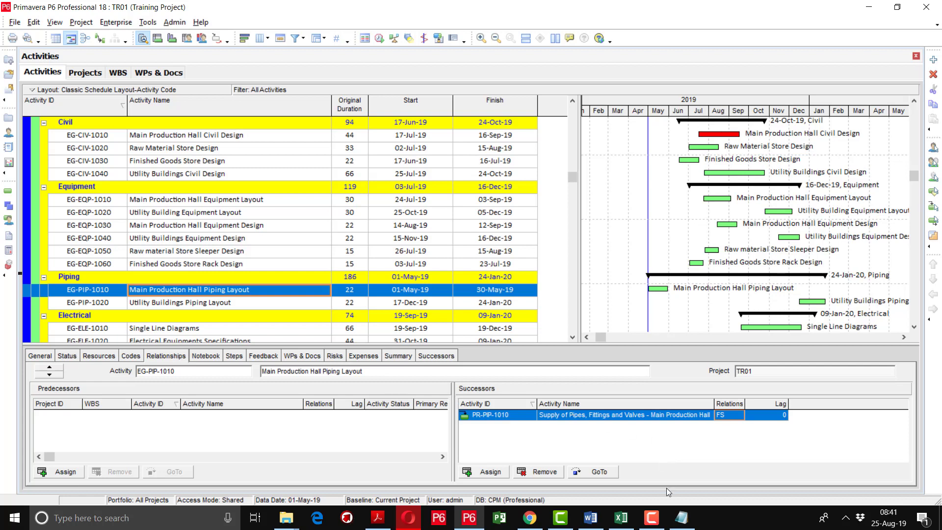
# Step: Replace successor EG-PIP-1020 of EG-EQP-1030 Main Production Hall Equipment Design with EG-PIP-1010 Main Production Hall Piping Layout
pyautogui.moveTo(653, 519)
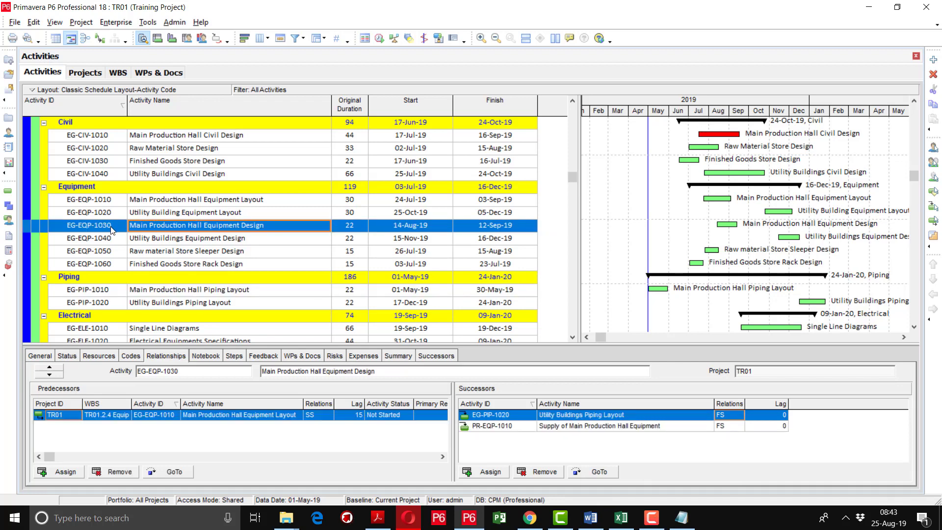
pyautogui.click(510, 418)
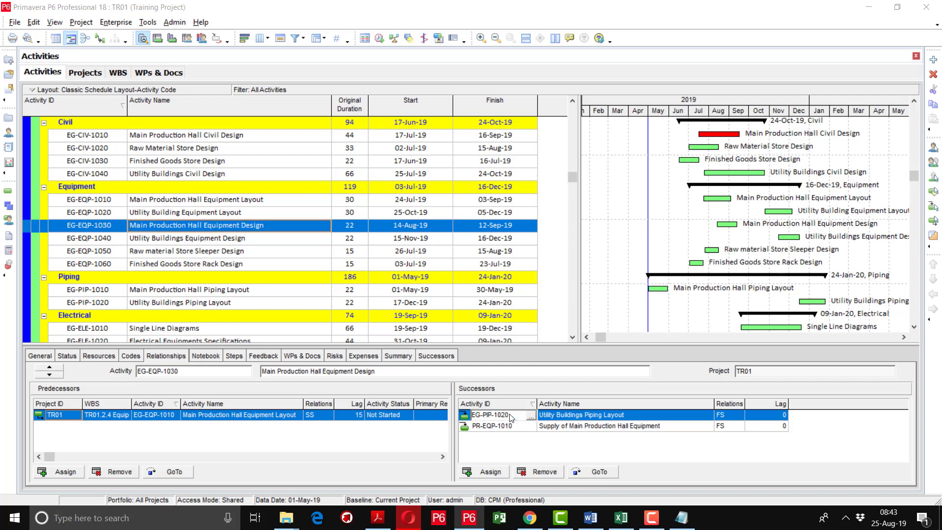
pyautogui.click(531, 416)
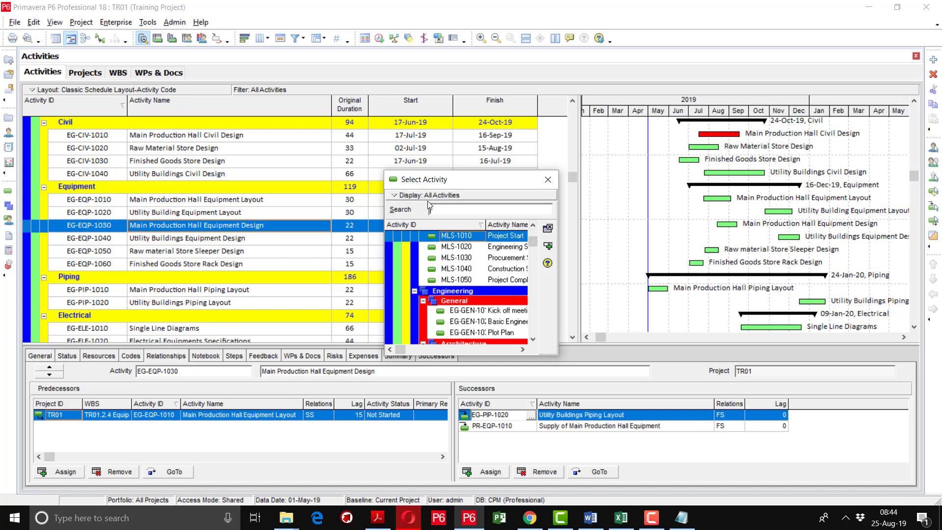
pyautogui.moveTo(382, 223); pyautogui.dragTo(247, 223)
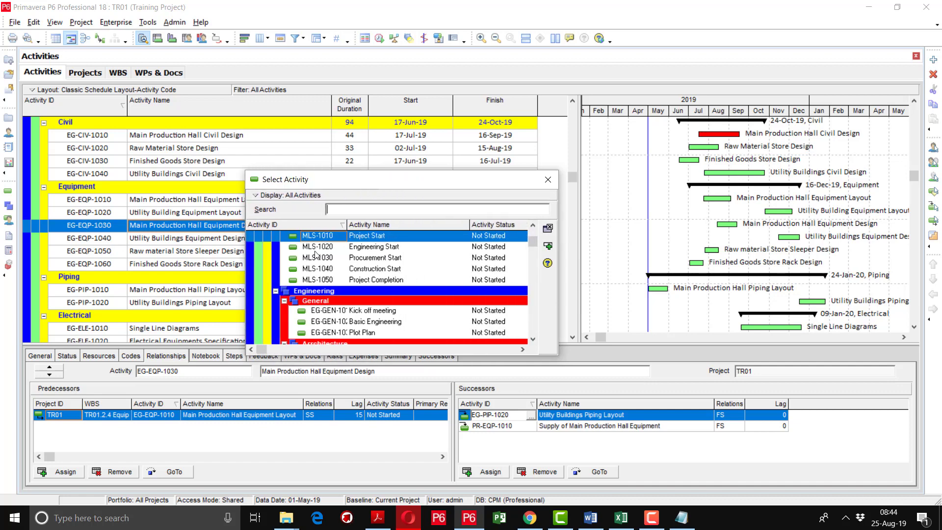
pyautogui.click(533, 339)
pyautogui.moveTo(532, 340); pyautogui.dragTo(533, 340)
pyautogui.doubleClick(374, 290)
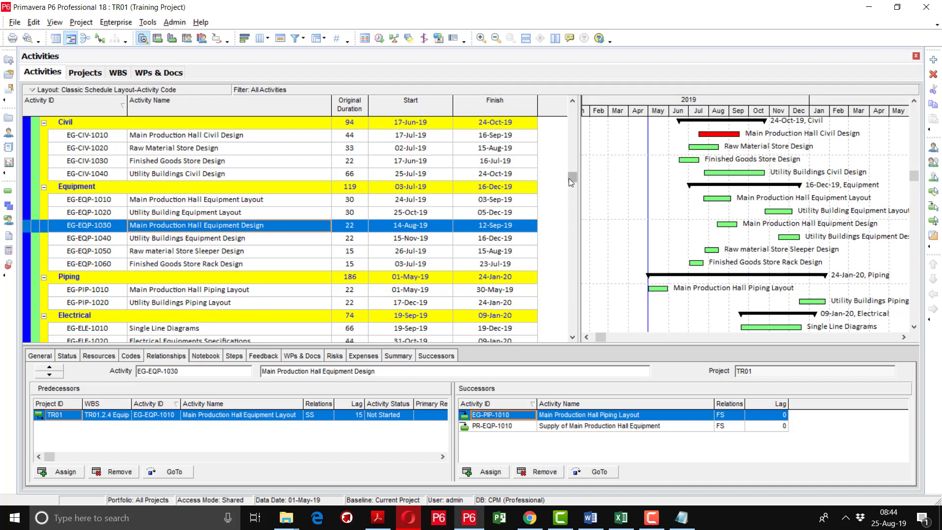
# Step: Reschedule the project and check the dates and relationships of EG-PIP-1010 Main Production Hall Piping Layout
pyautogui.moveTo(571, 178); pyautogui.dragTo(572, 110)
pyautogui.click(379, 40)
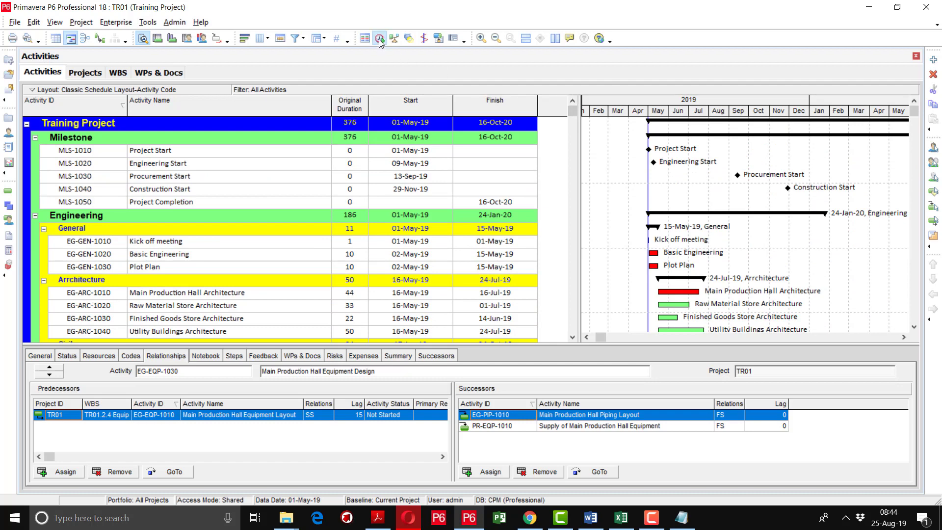
pyautogui.click(573, 210)
pyautogui.moveTo(569, 112); pyautogui.dragTo(602, 201)
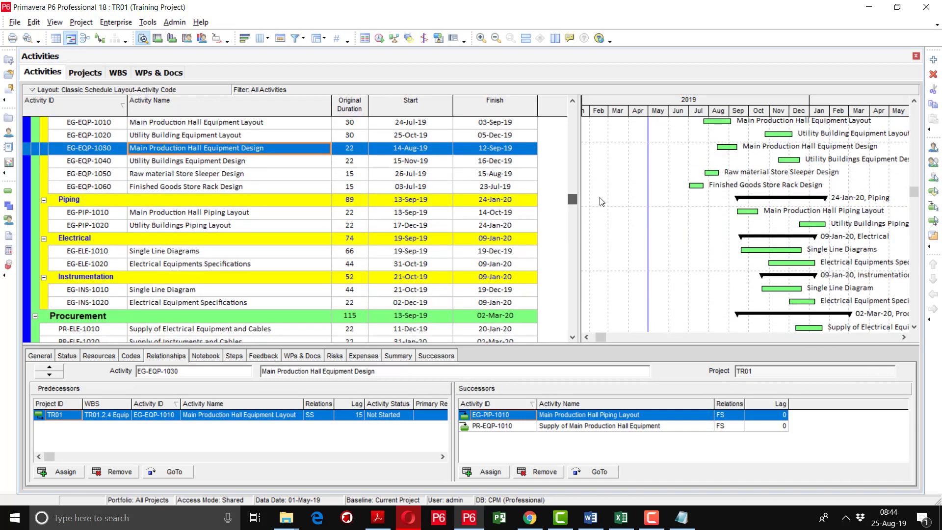
pyautogui.click(253, 216)
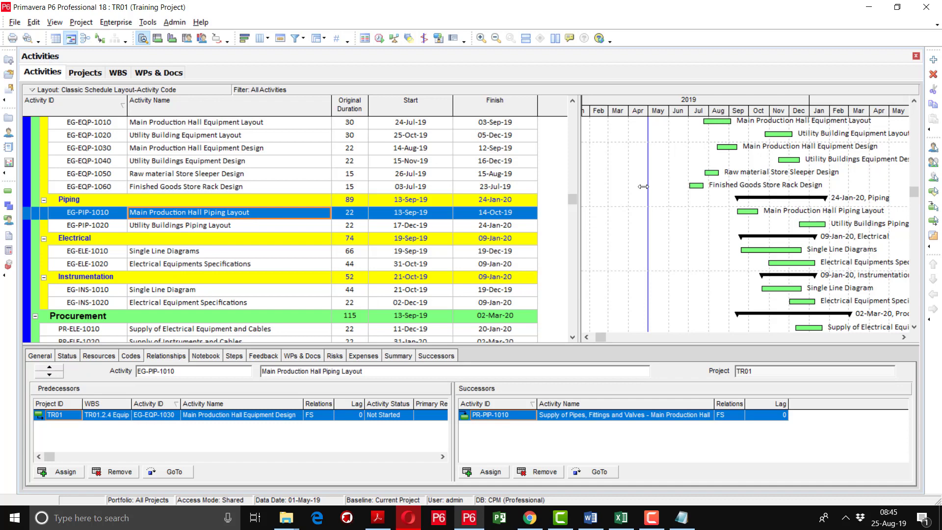
# Step: Open the schedule log of the latest scheduling run
pyautogui.moveTo(572, 199); pyautogui.dragTo(576, 107)
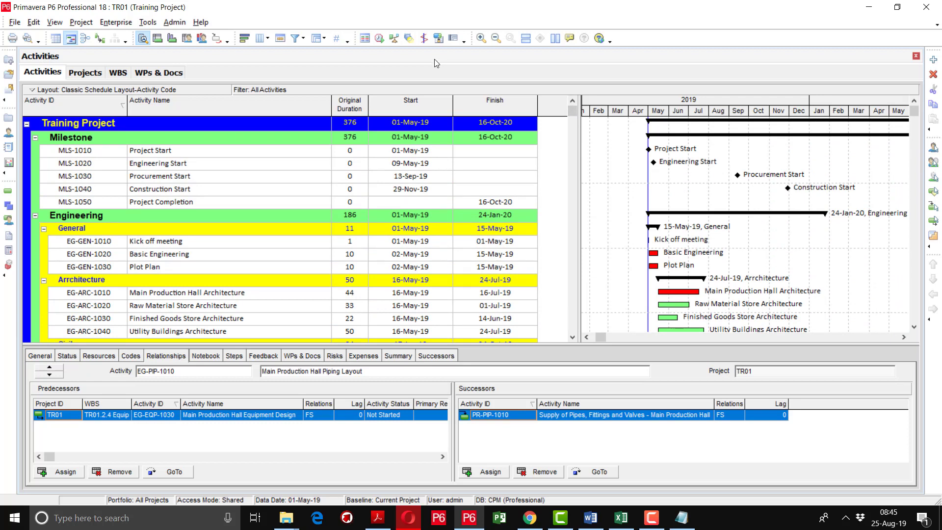
pyautogui.click(381, 40)
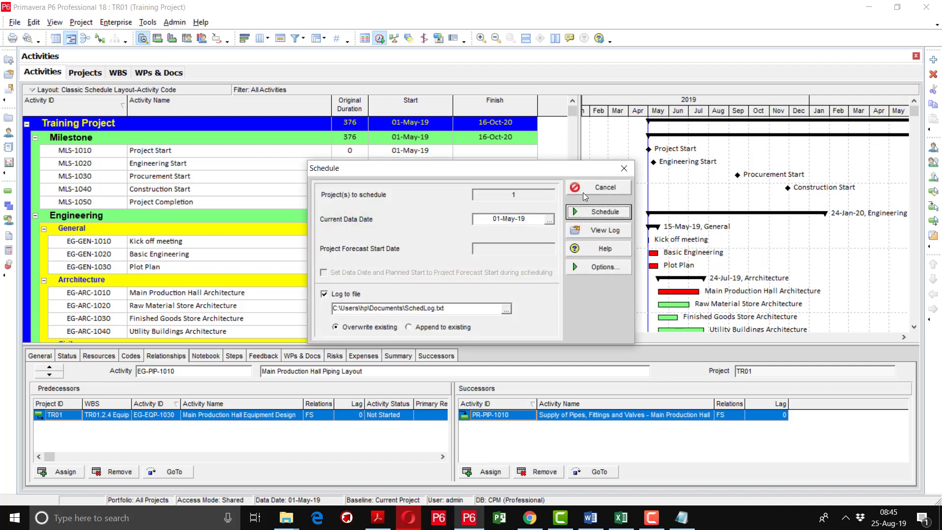
pyautogui.click(586, 233)
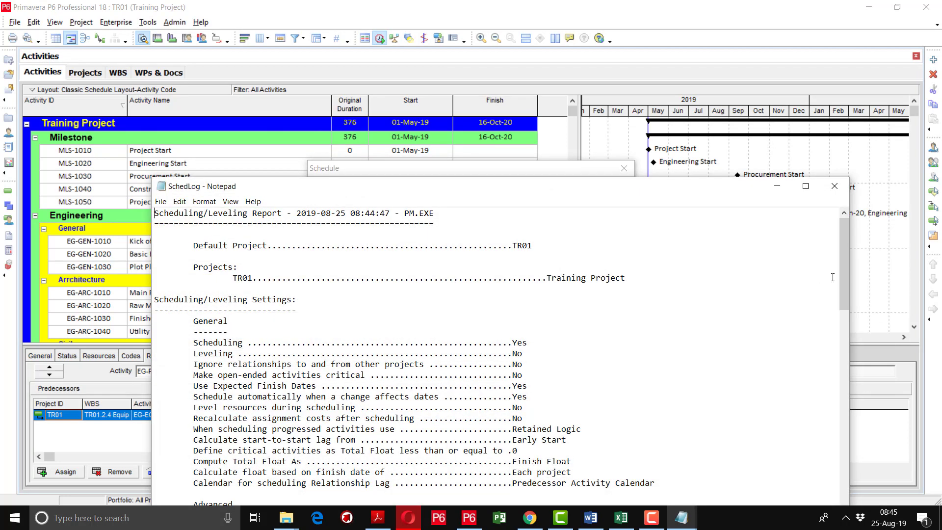
# Step: Review the schedule log's warnings for activities without predecessors or successors, and close the log
pyautogui.moveTo(846, 269); pyautogui.dragTo(852, 373)
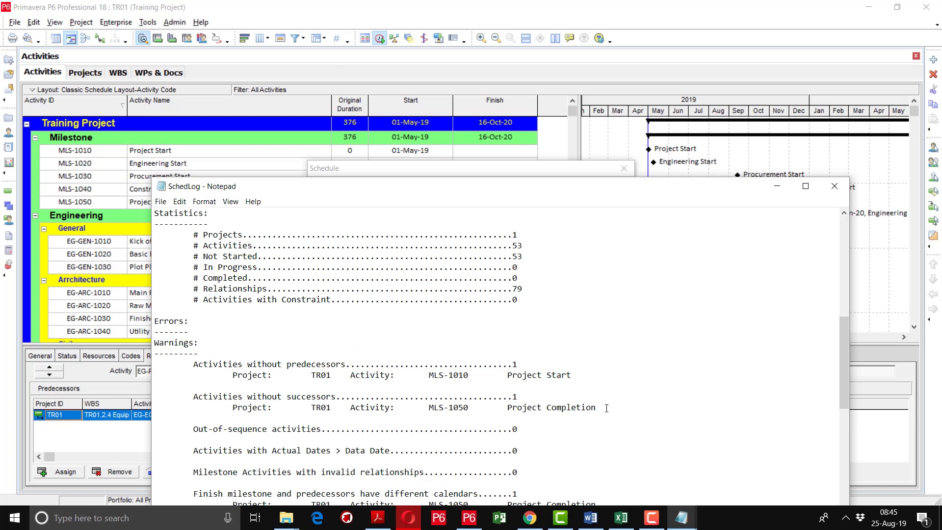
pyautogui.moveTo(554, 402); pyautogui.dragTo(167, 365)
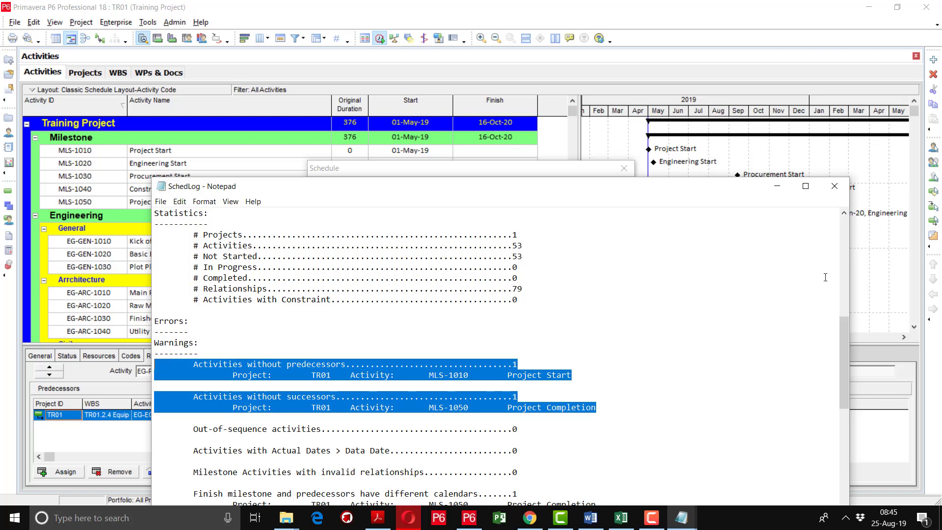
pyautogui.click(833, 189)
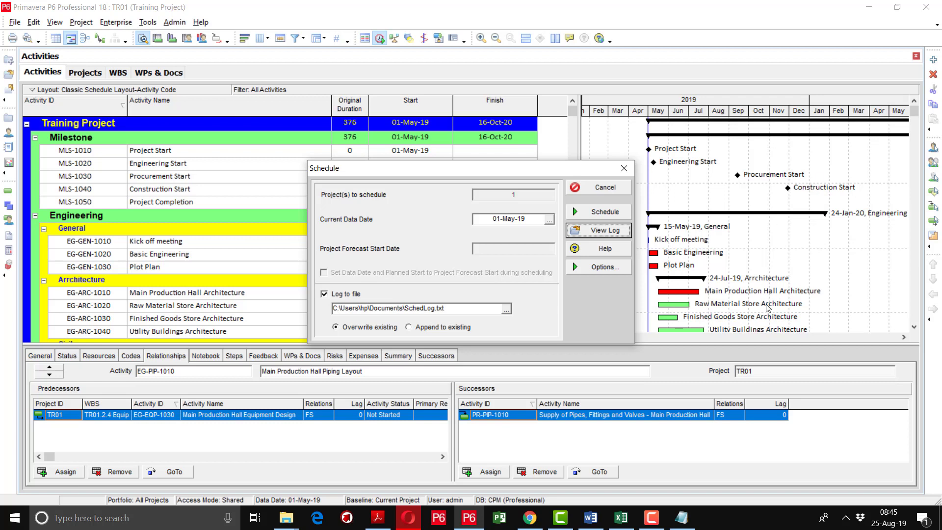
pyautogui.click(652, 518)
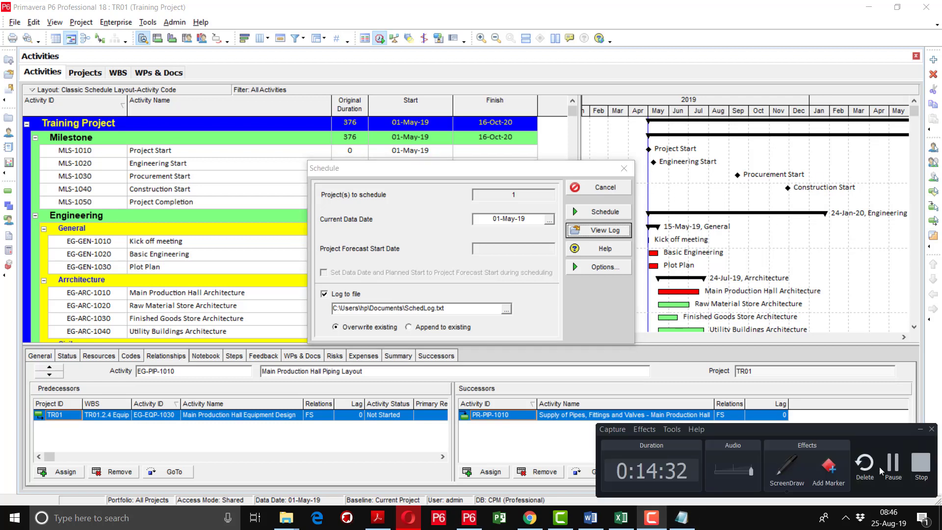
pyautogui.click(894, 466)
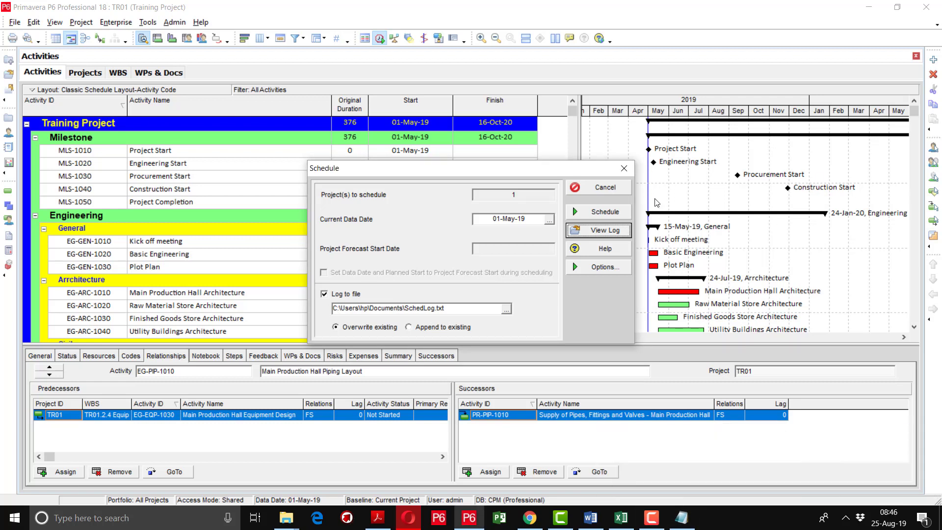
# Step: Close the Schedule dialog and filter the activity list to show only Critical activities
pyautogui.click(590, 190)
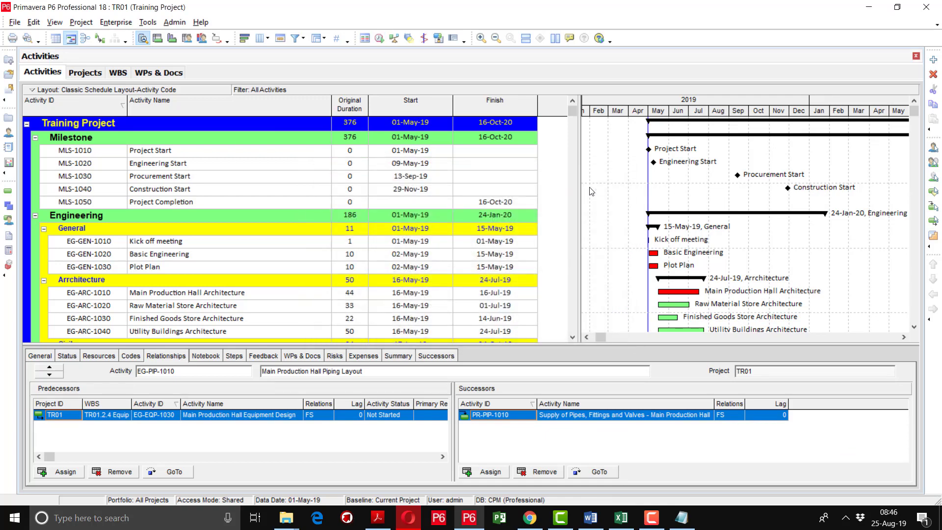
pyautogui.moveTo(570, 111)
pyautogui.mouseDown()
pyautogui.moveTo(578, 268)
pyautogui.moveTo(572, 108)
pyautogui.mouseUp()
pyautogui.click(298, 38)
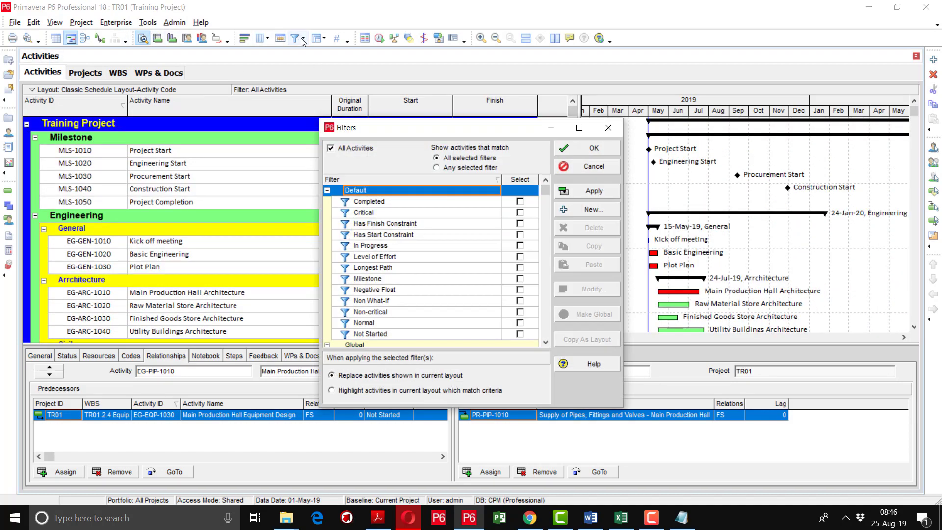
pyautogui.click(520, 213)
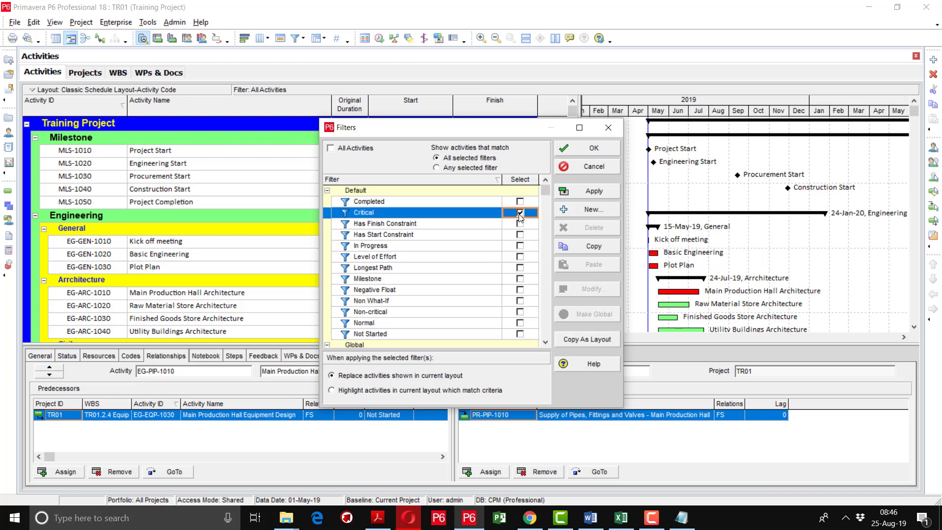
pyautogui.click(585, 192)
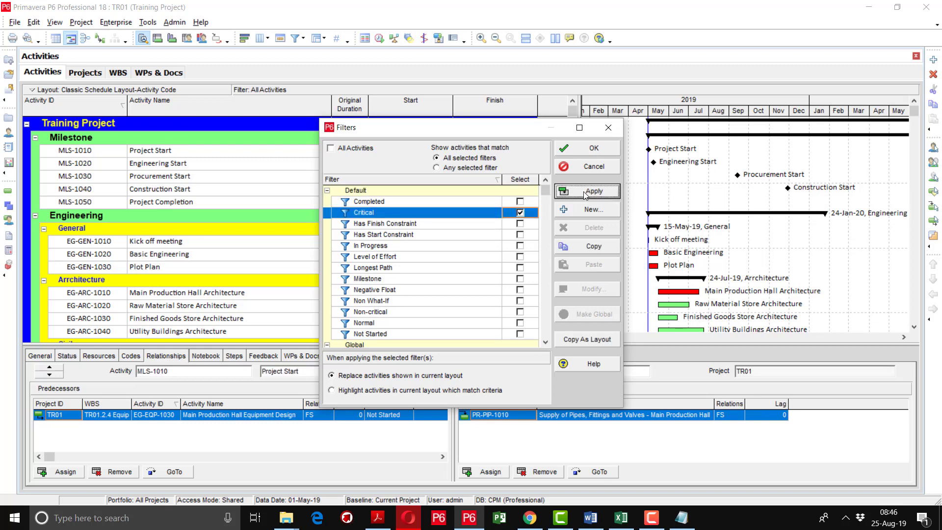
pyautogui.click(585, 149)
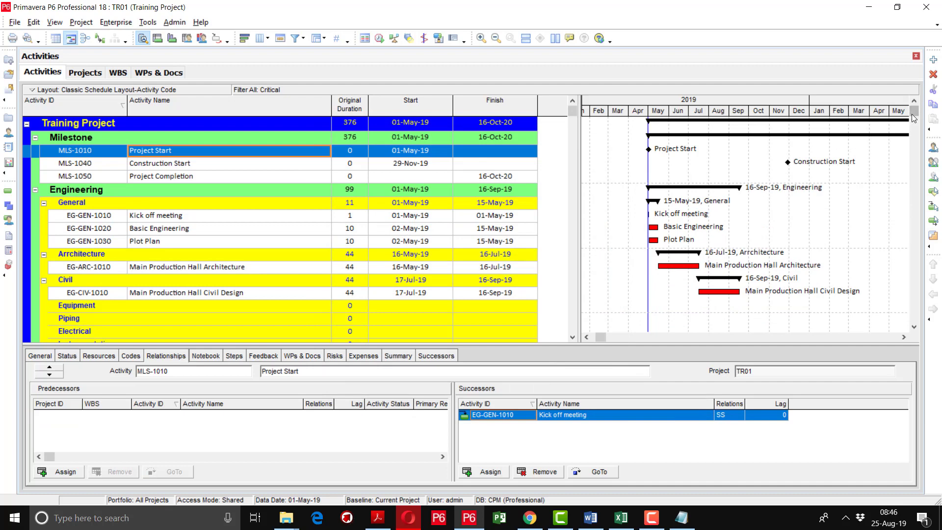
# Step: Compress the Gantt chart's timescale to fit the project span from Project Start to Project Completion
pyautogui.moveTo(915, 113)
pyautogui.mouseDown()
pyautogui.moveTo(917, 330)
pyautogui.moveTo(915, 115)
pyautogui.mouseUp()
pyautogui.moveTo(820, 113); pyautogui.dragTo(734, 120)
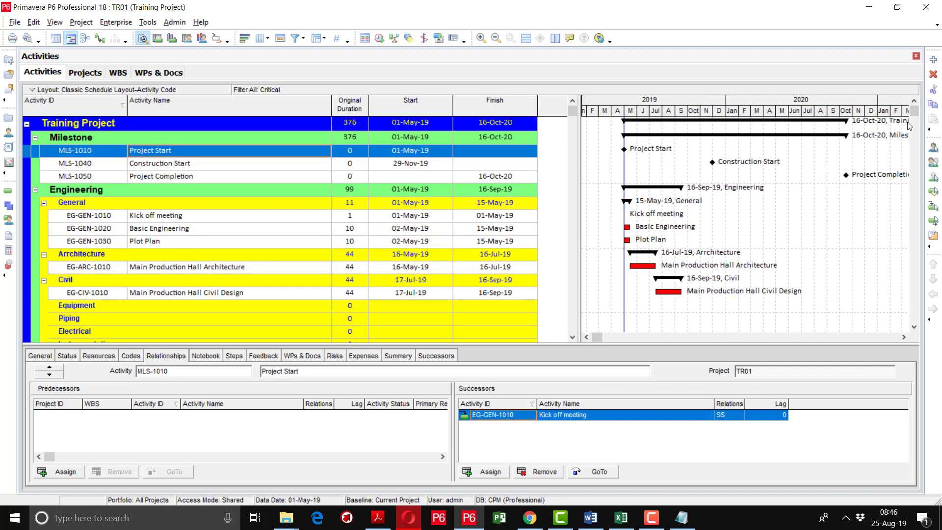
pyautogui.moveTo(915, 116); pyautogui.dragTo(871, 105)
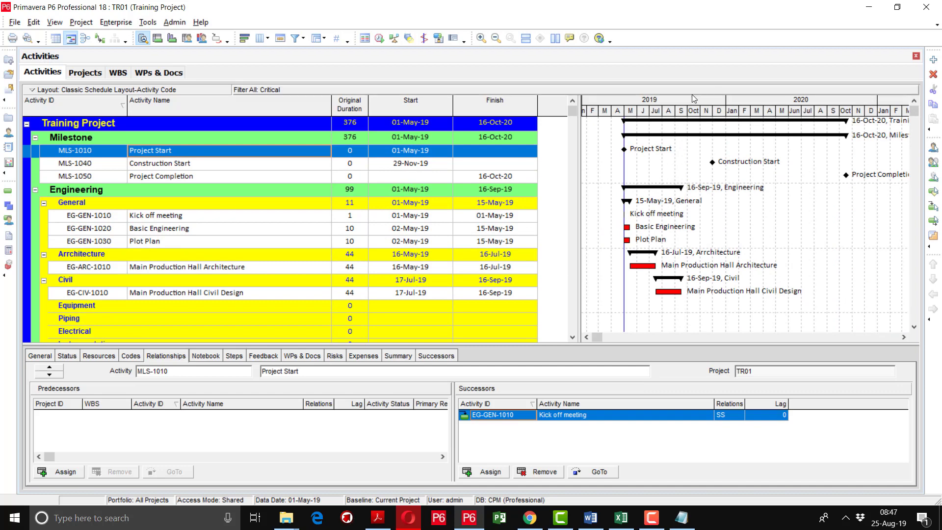
# Step: Find the Total Float column, add it after Finish in the activity table, and widen the table area to show it
pyautogui.rightClick(549, 109)
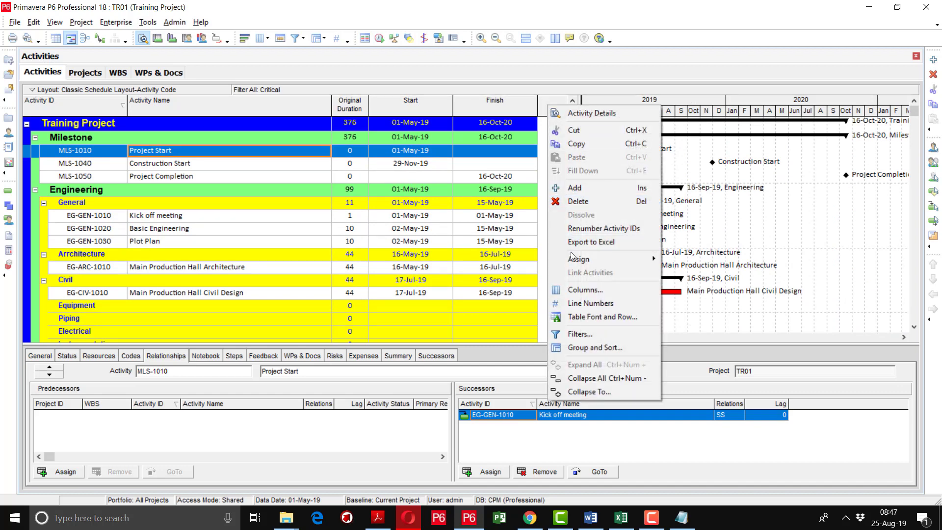
pyautogui.click(573, 289)
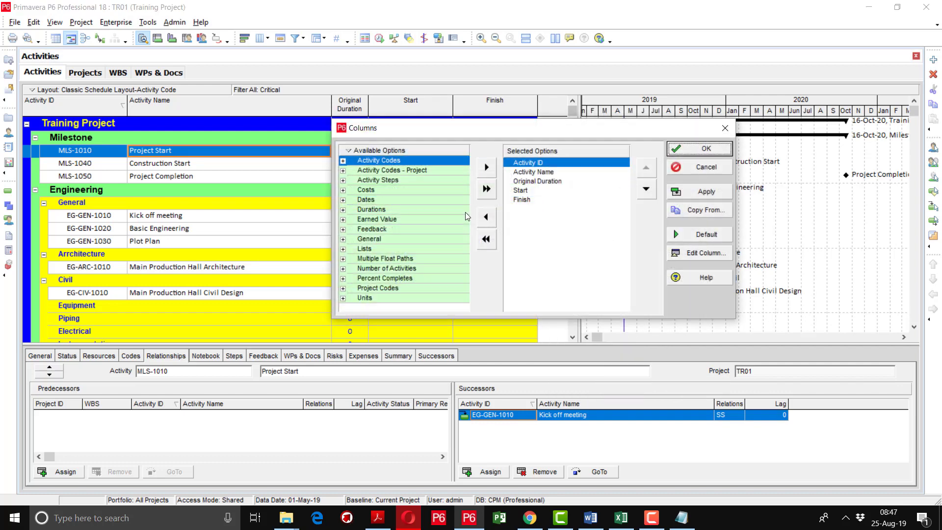
pyautogui.rightClick(398, 151)
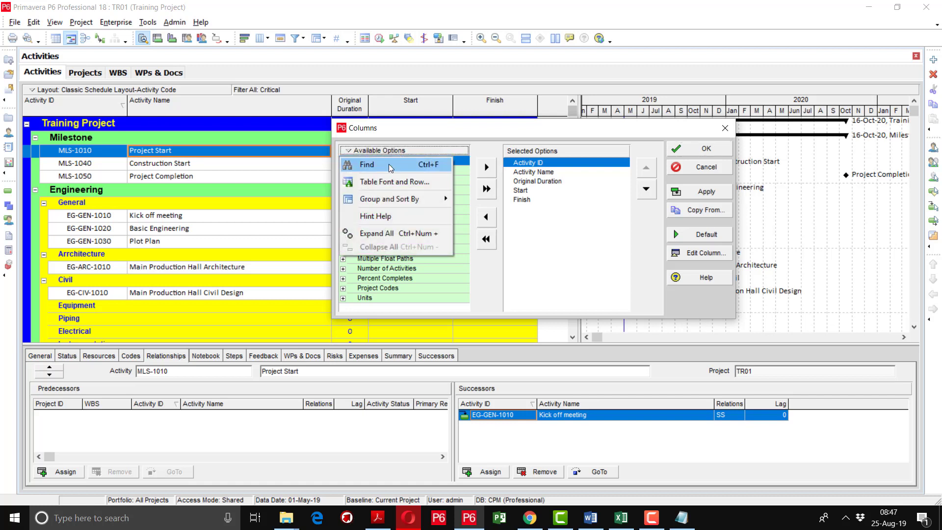
pyautogui.click(389, 164)
pyautogui.write('total ')
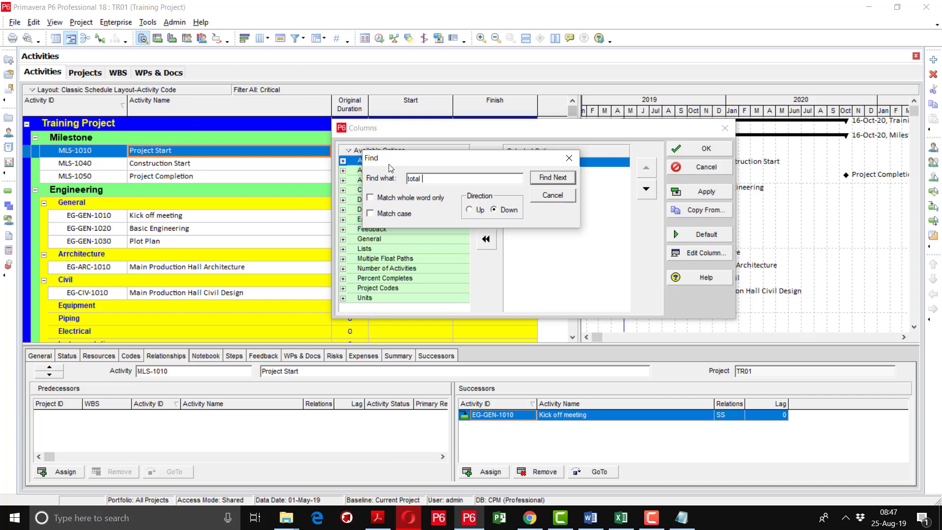
pyautogui.write('float')
pyautogui.press('Return')
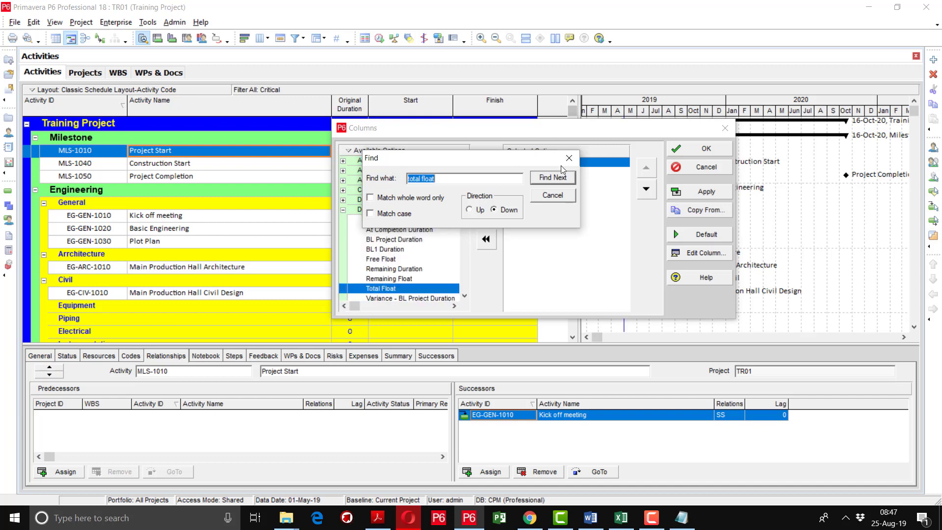
pyautogui.moveTo(512, 159); pyautogui.dragTo(352, 95)
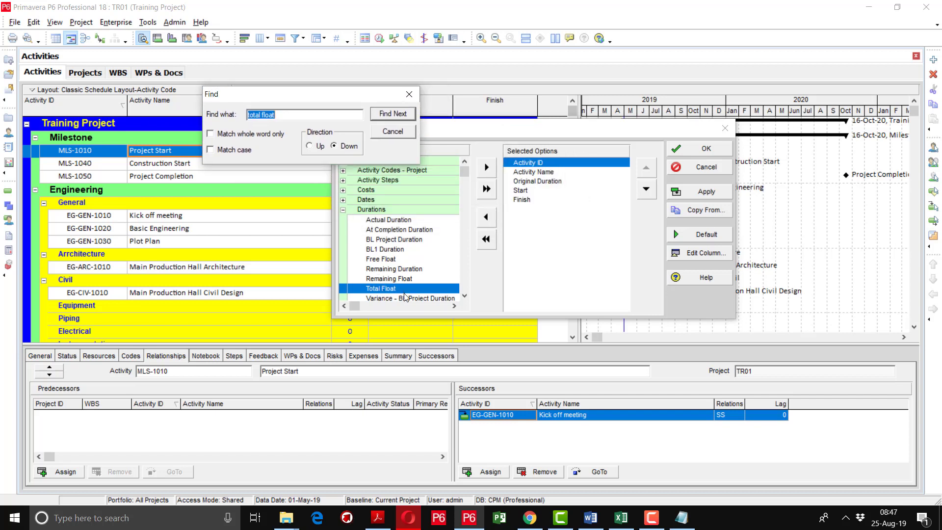
pyautogui.moveTo(406, 294); pyautogui.dragTo(561, 238)
pyautogui.click(694, 196)
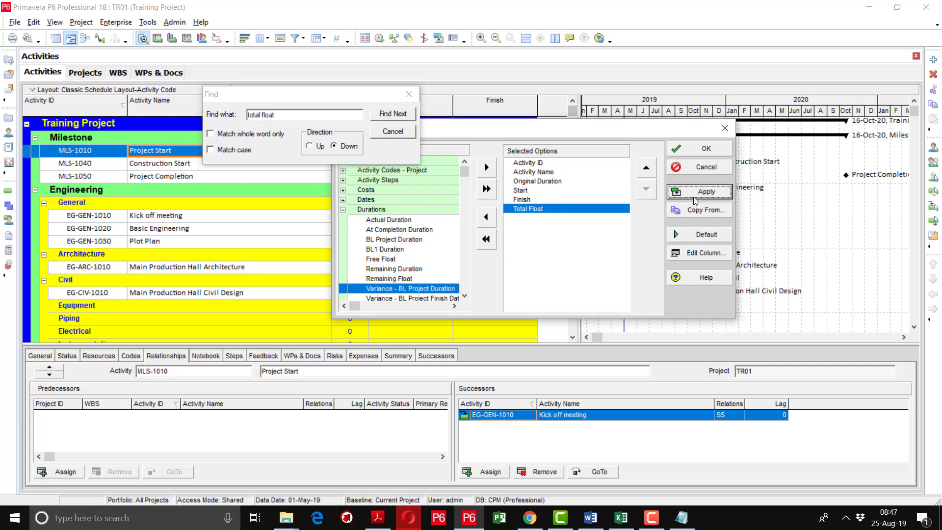
pyautogui.click(696, 149)
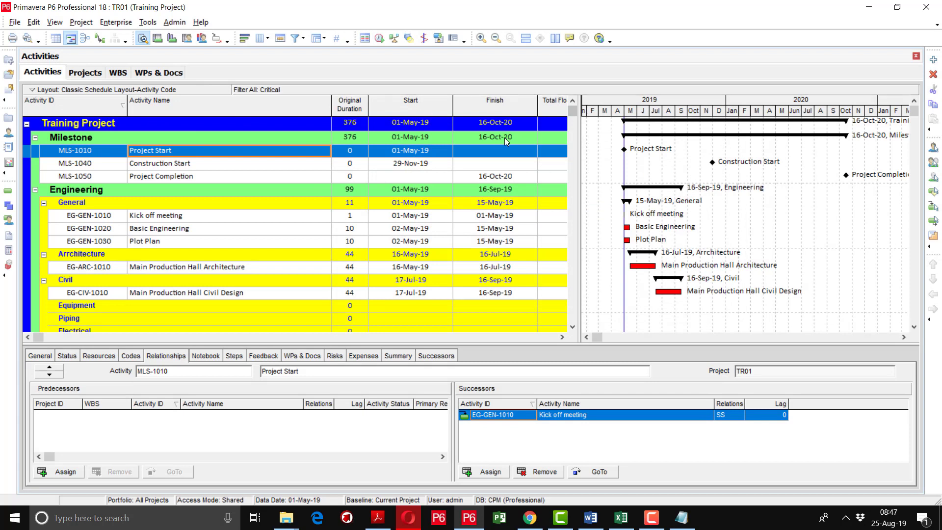
pyautogui.moveTo(579, 167); pyautogui.dragTo(655, 171)
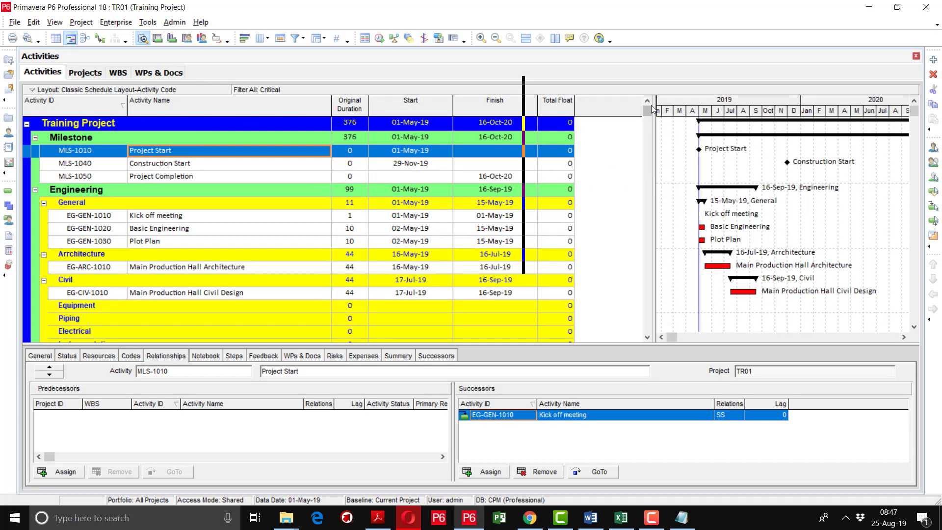
# Step: Set the WBS grouping to hide empty bands in the critical activities list
pyautogui.moveTo(647, 114); pyautogui.dragTo(643, 171)
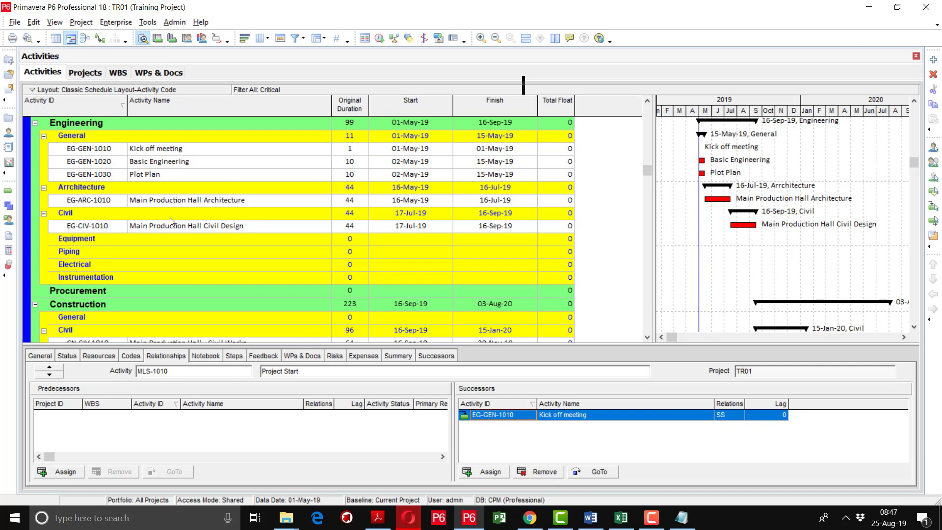
pyautogui.click(323, 41)
pyautogui.click(306, 326)
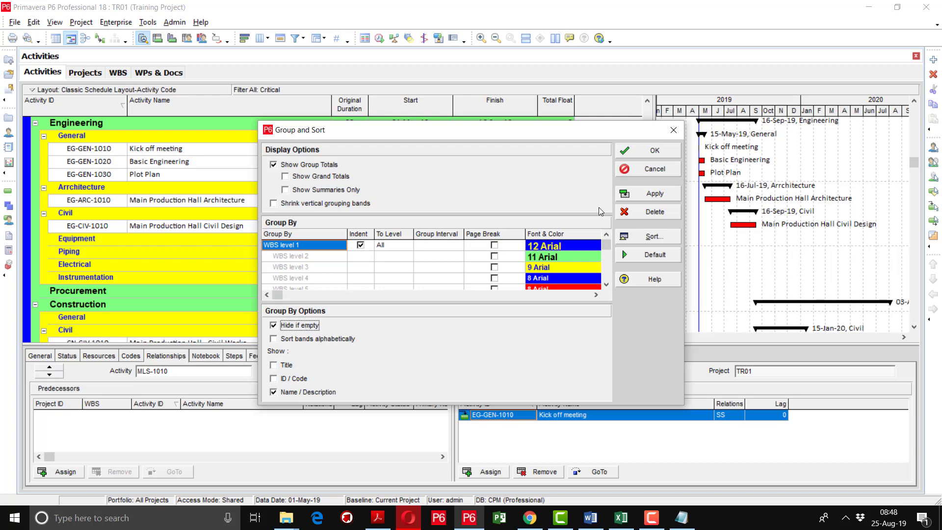
pyautogui.click(652, 195)
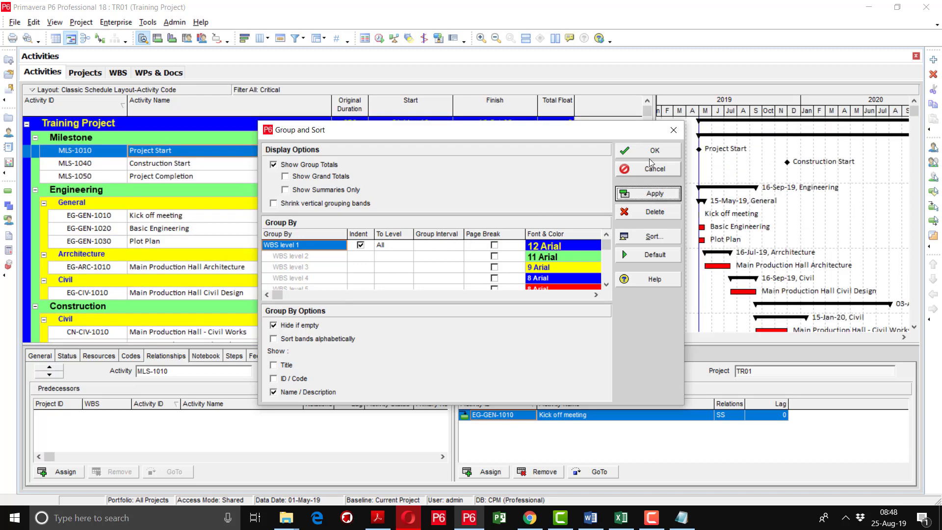
pyautogui.press('Return')
# Step: Compress the Gantt timescale further and display the relationship lines between the critical activities down to Final Commissioning
pyautogui.moveTo(647, 112); pyautogui.dragTo(625, 338)
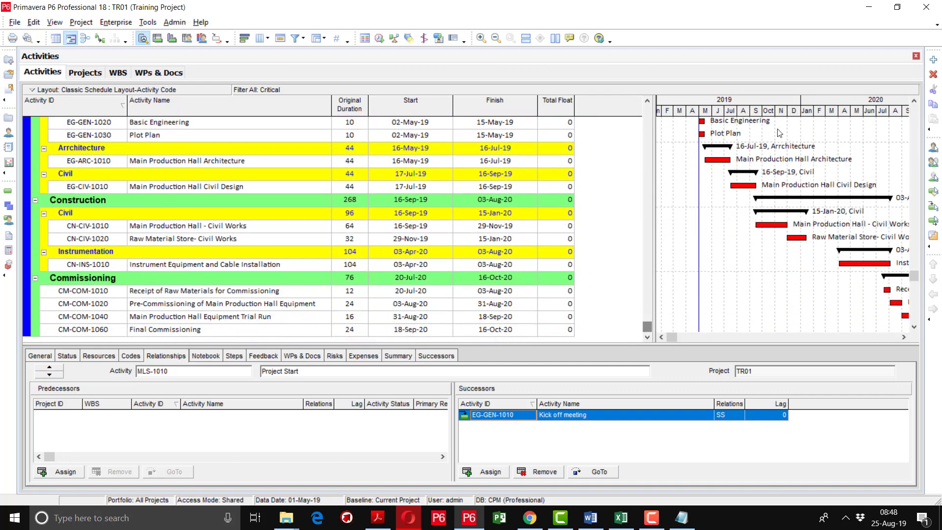
pyautogui.moveTo(785, 117); pyautogui.dragTo(736, 133)
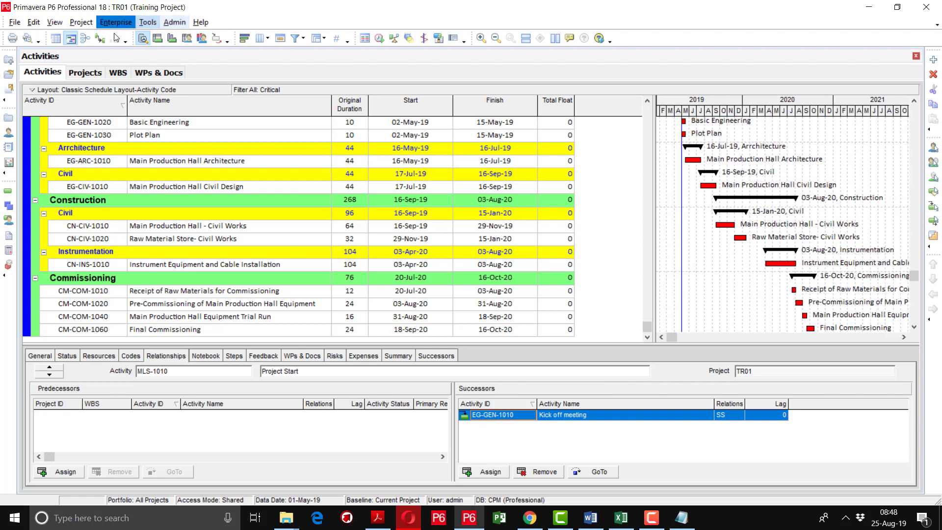
pyautogui.click(100, 38)
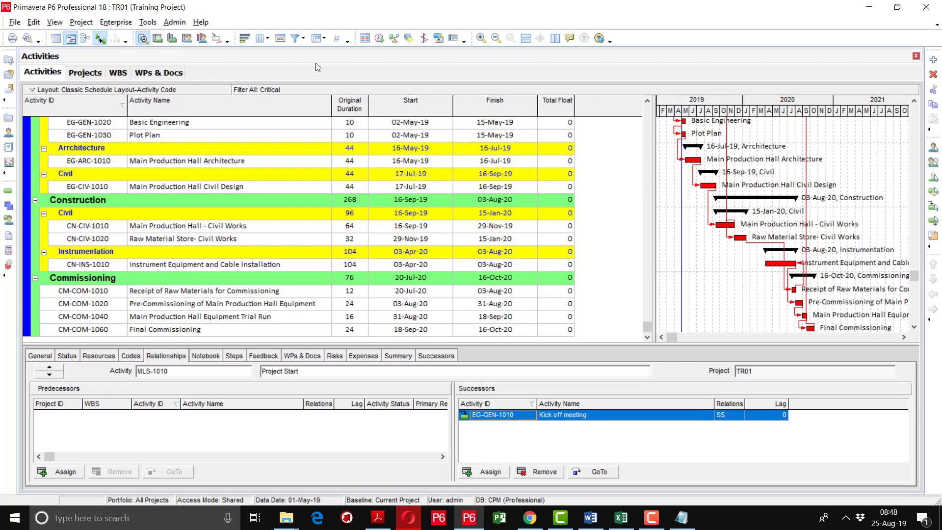
# Step: Remove the Critical filter and show all activities of the project again
pyautogui.click(302, 40)
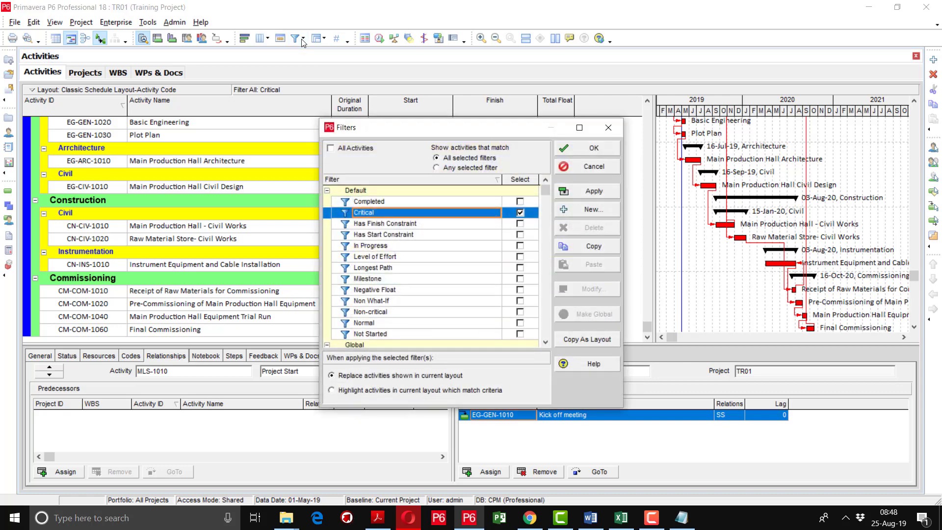
pyautogui.click(361, 150)
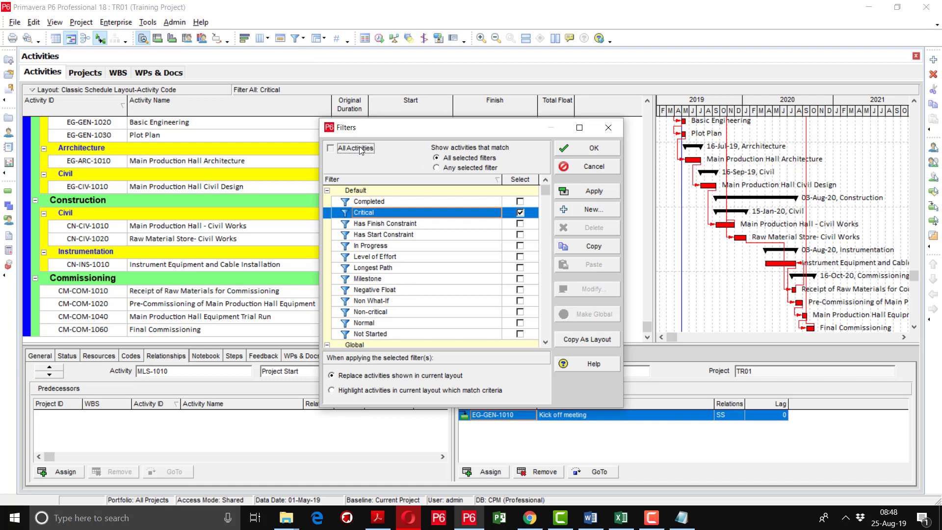
pyautogui.click(584, 191)
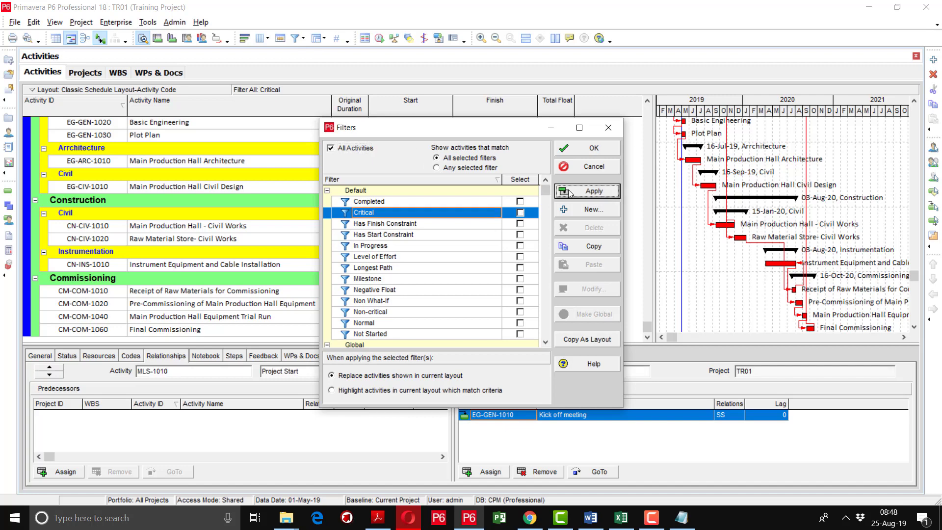
pyautogui.click(585, 149)
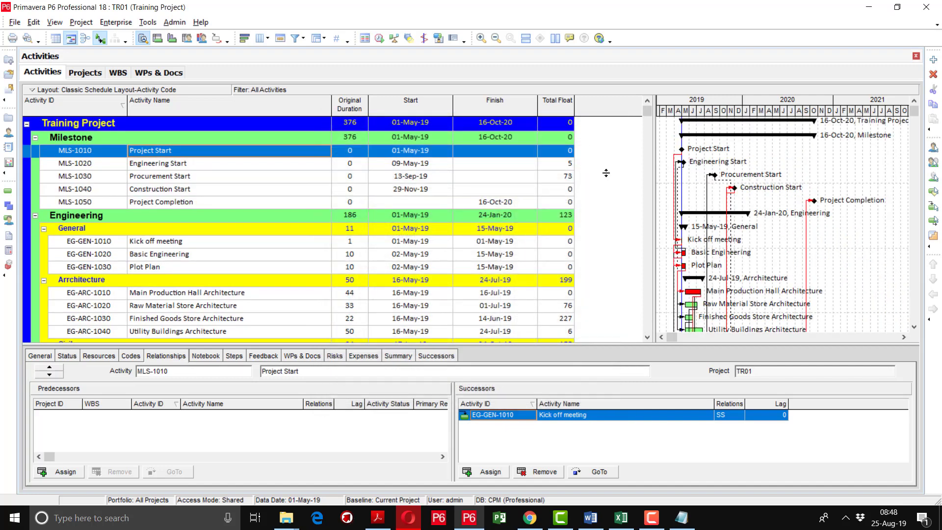
pyautogui.moveTo(646, 113)
pyautogui.mouseDown()
pyautogui.moveTo(647, 121)
pyautogui.moveTo(647, 104)
pyautogui.mouseUp()
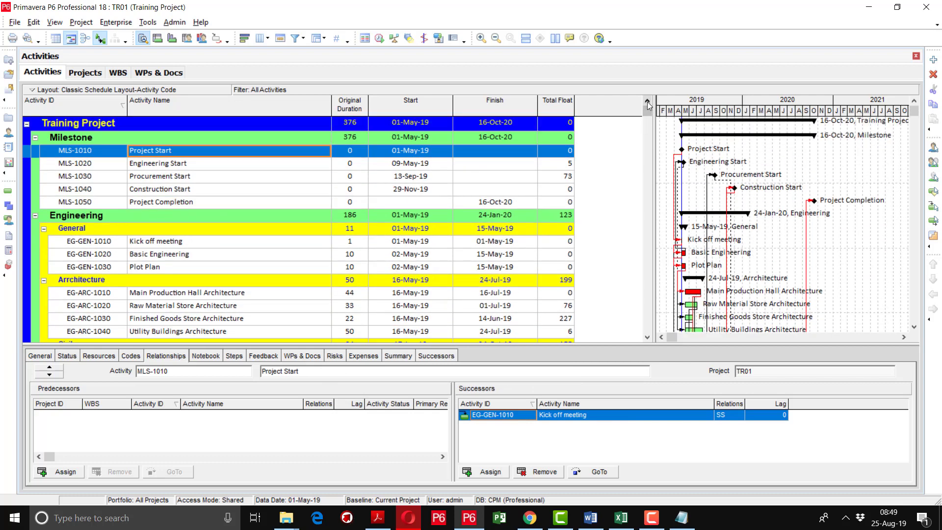